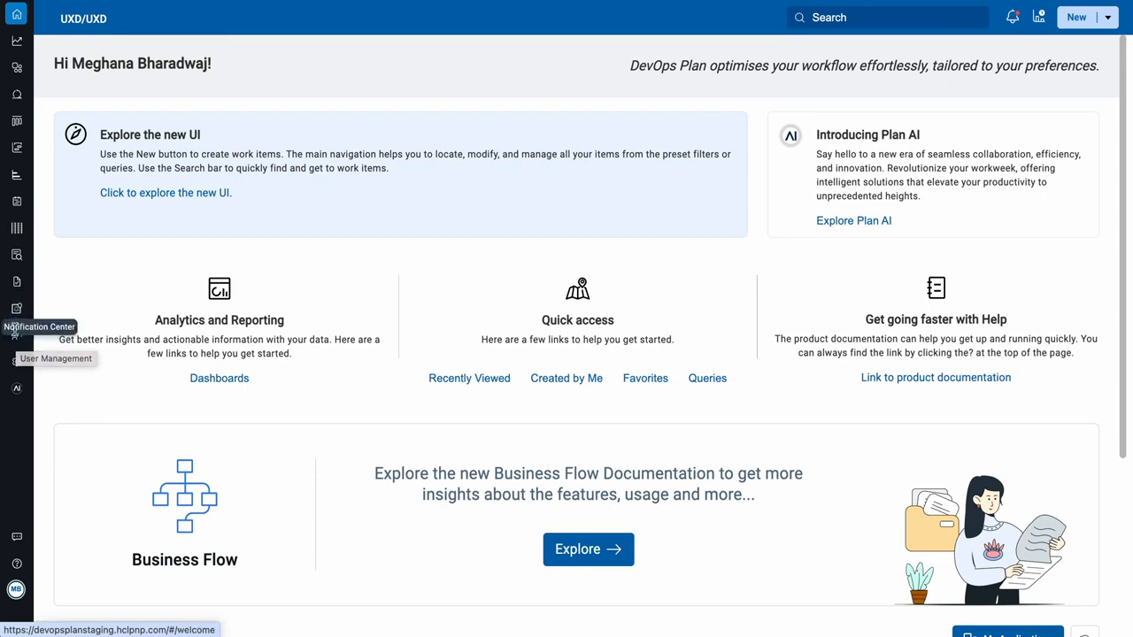
Step: Open the User Management page from the left sidebar
click(17, 342)
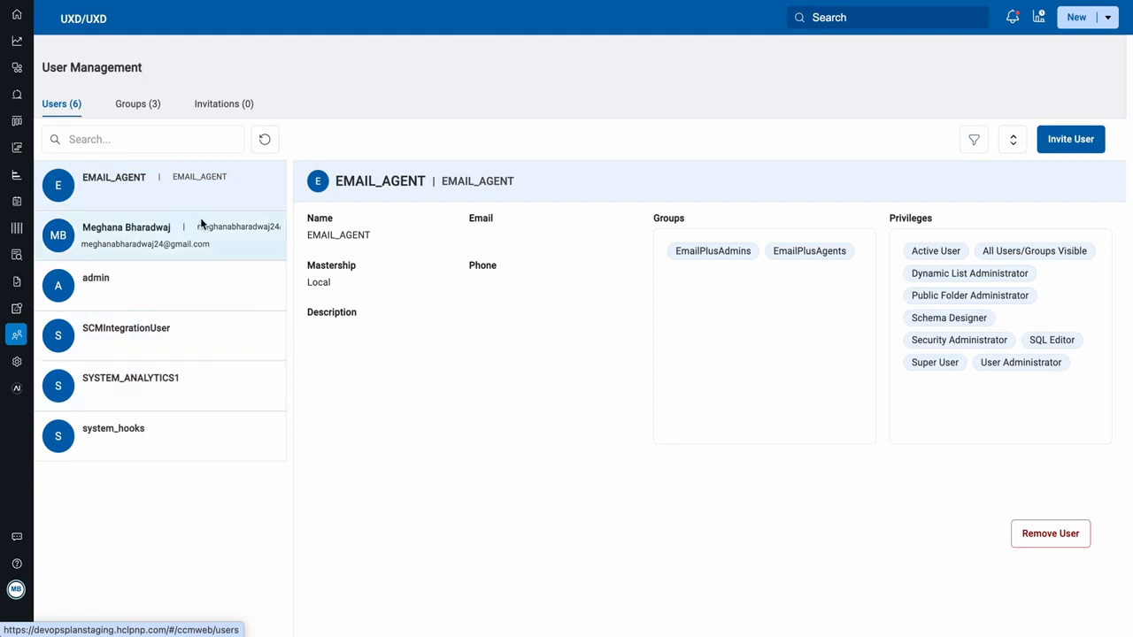
Step: Check the admin's and then the signed-in user's account details, and focus the user search
click(134, 281)
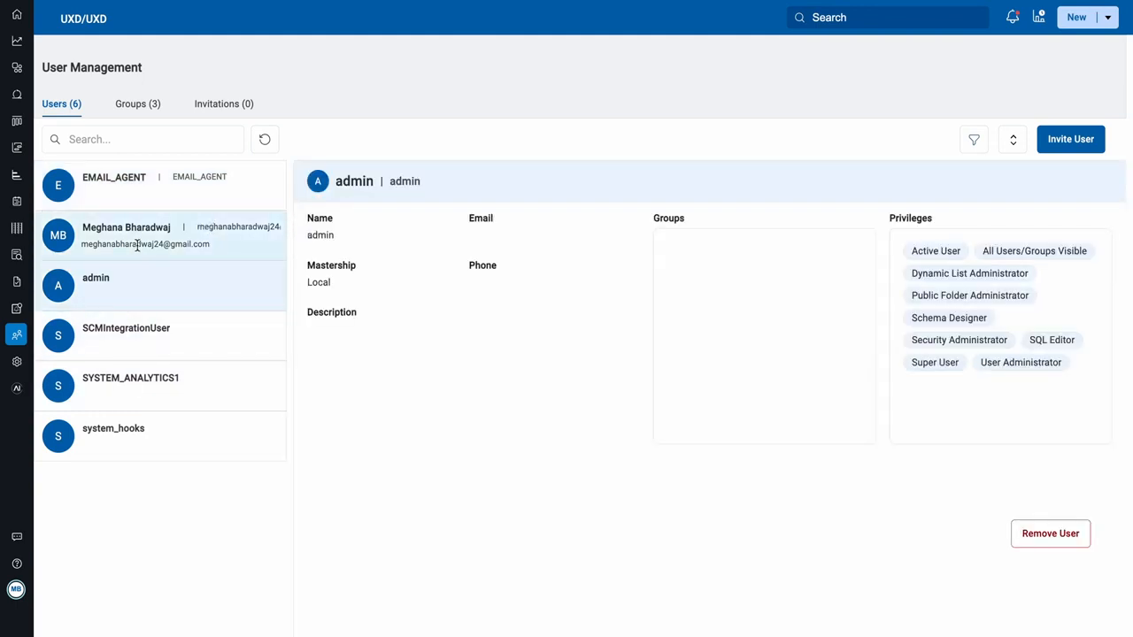
click(137, 246)
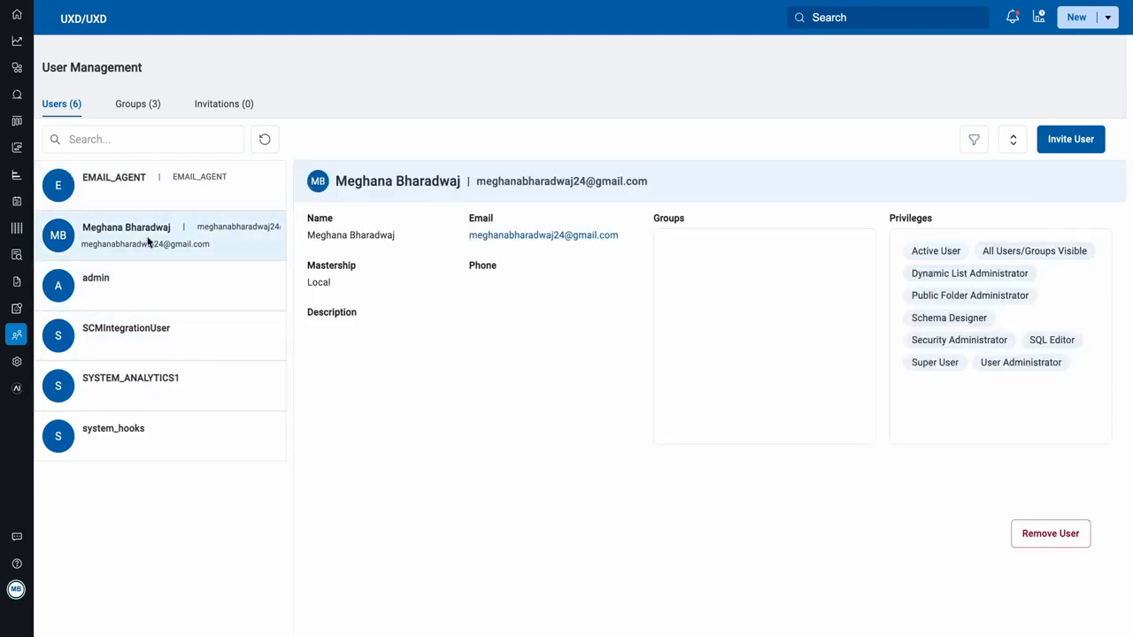
click(93, 142)
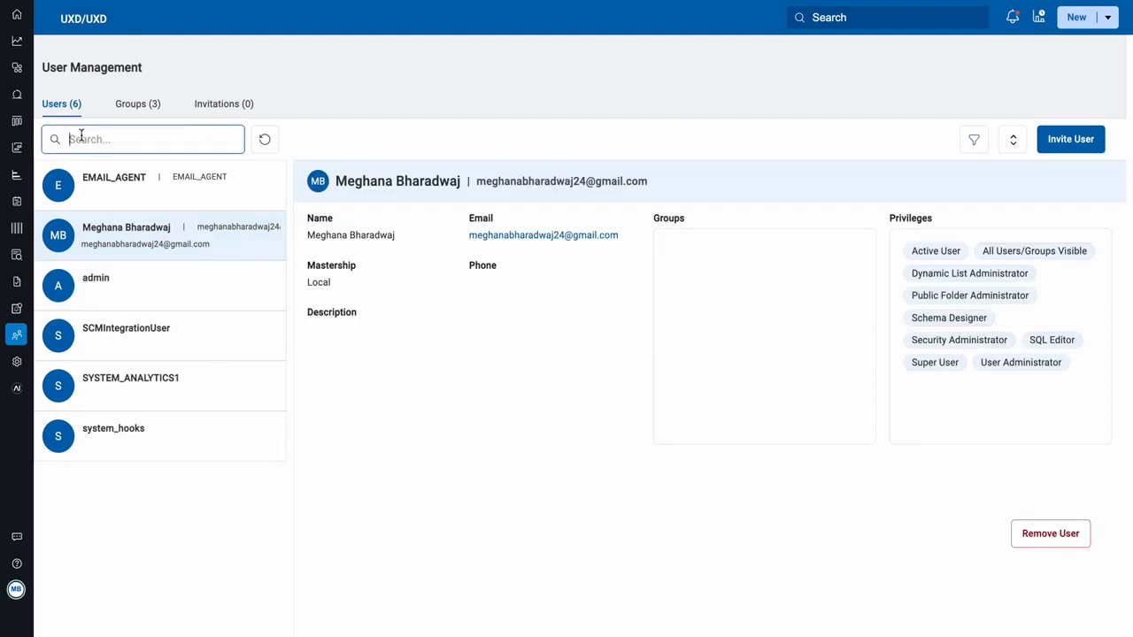
click(265, 141)
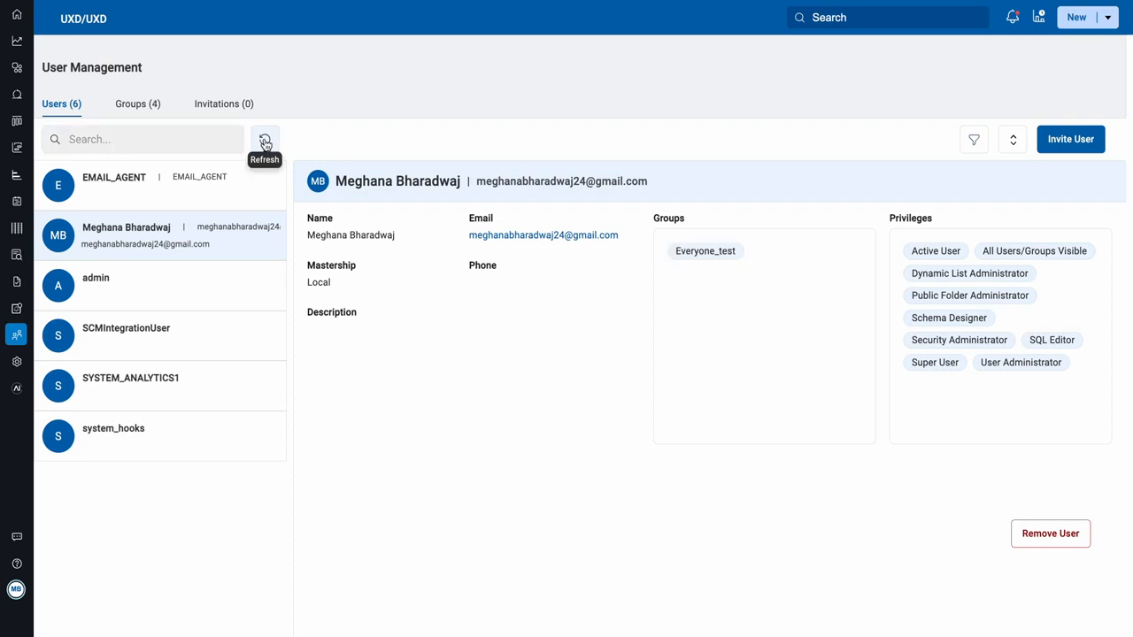
click(265, 142)
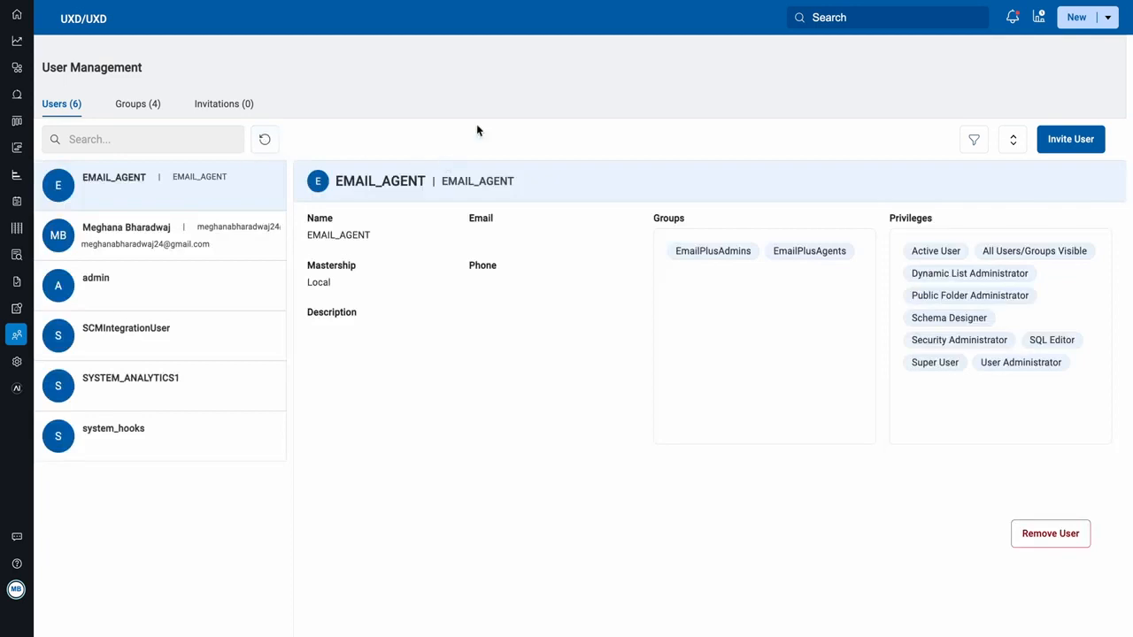
click(218, 136)
click(974, 140)
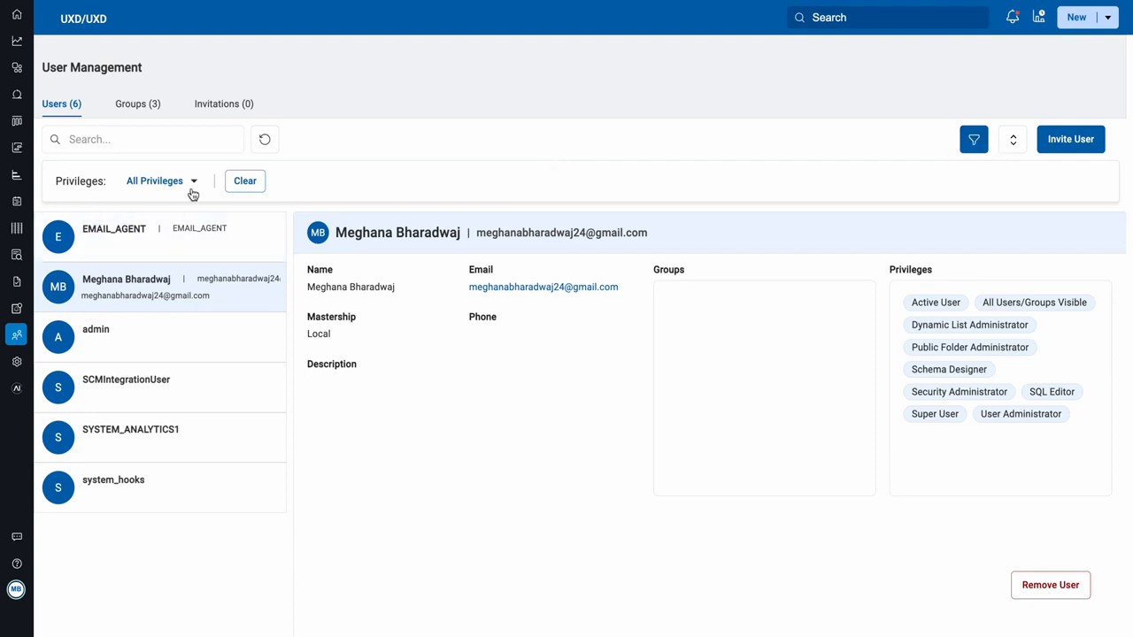
click(974, 140)
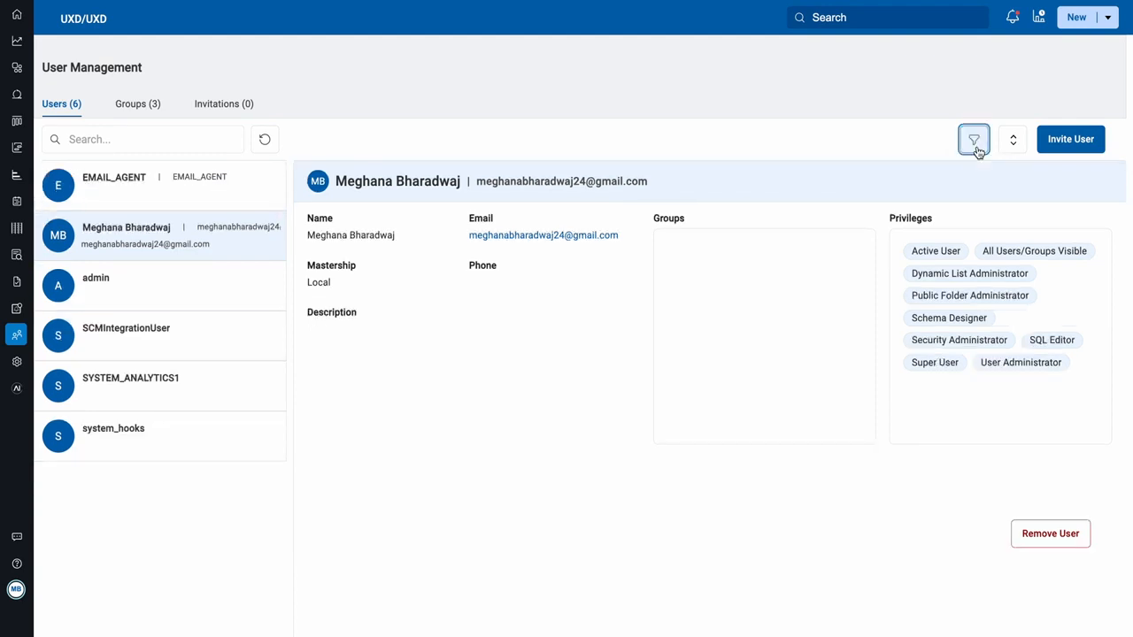
click(1011, 140)
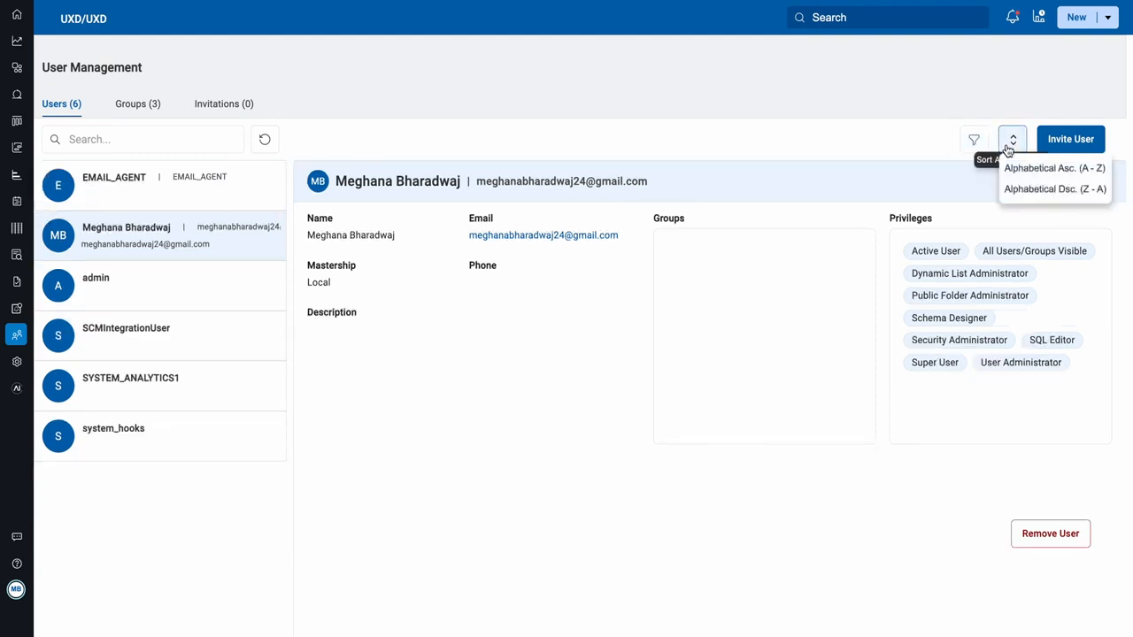
click(1009, 143)
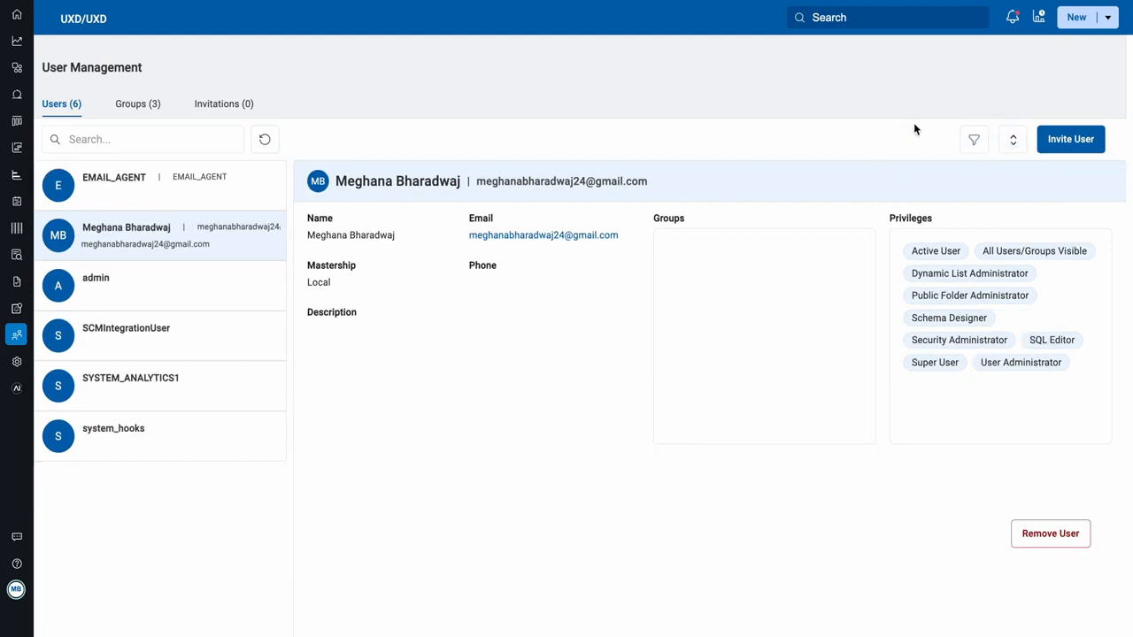
Step: Invite a new user by e-mail with only the Active User privilege
click(1077, 147)
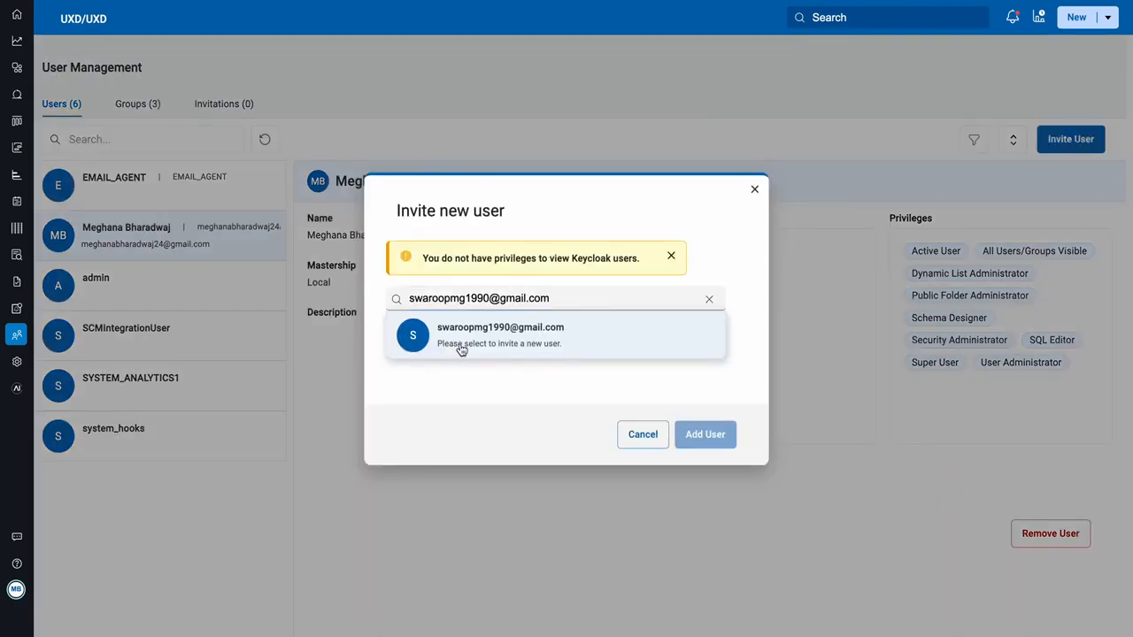
click(460, 344)
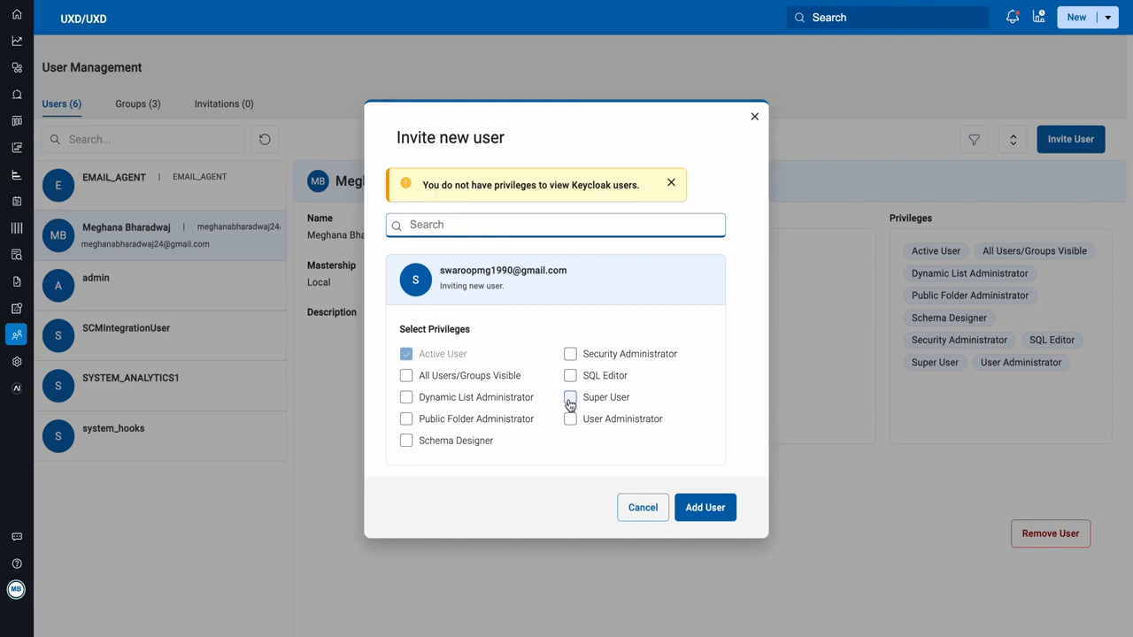
click(695, 509)
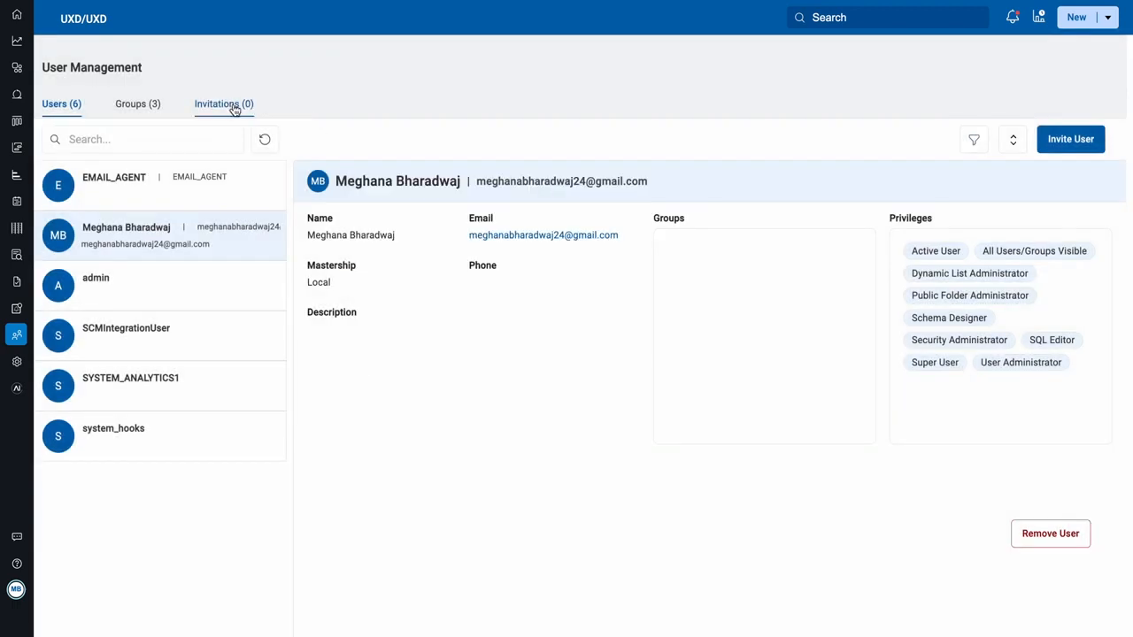
Step: Enter an existing user's e-mail in Invite User, cancel it, then show the Groups list
click(1070, 139)
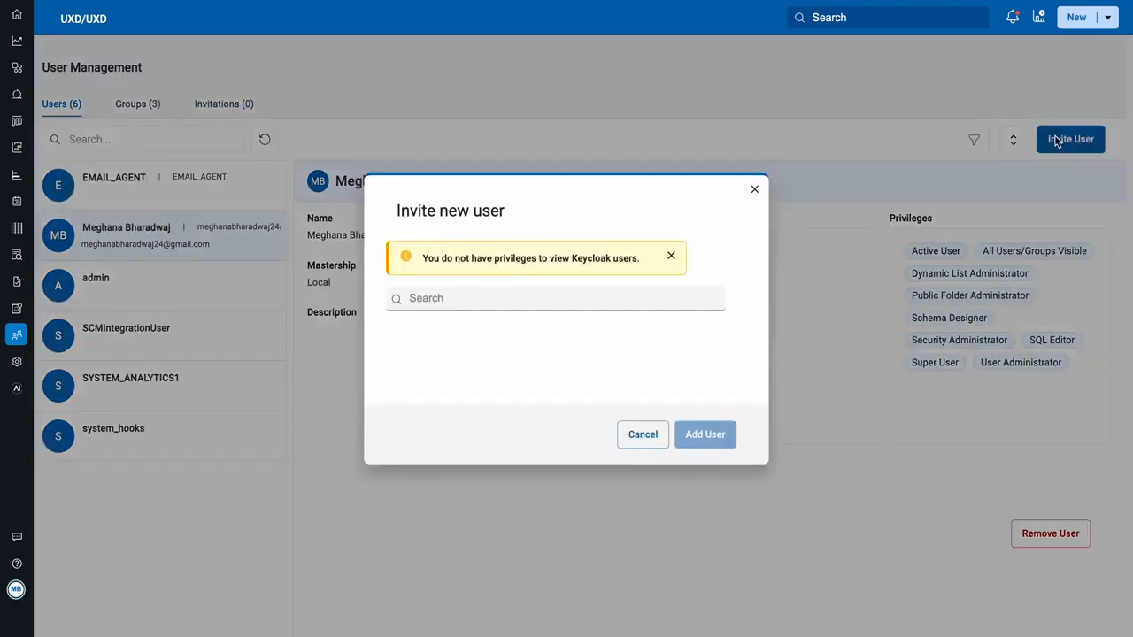
click(529, 300)
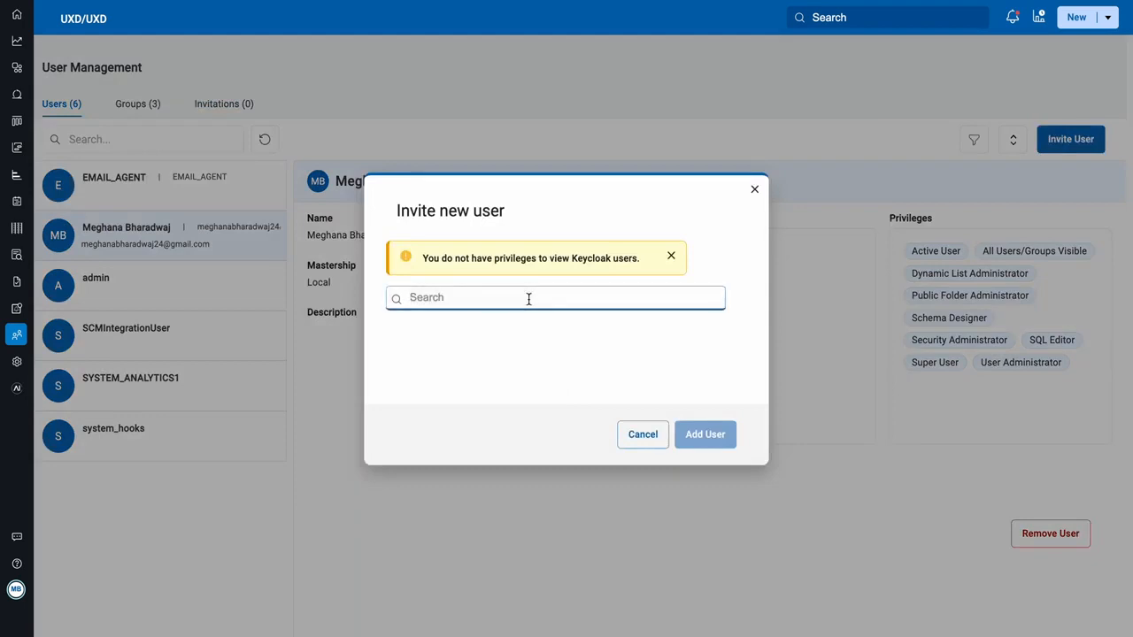
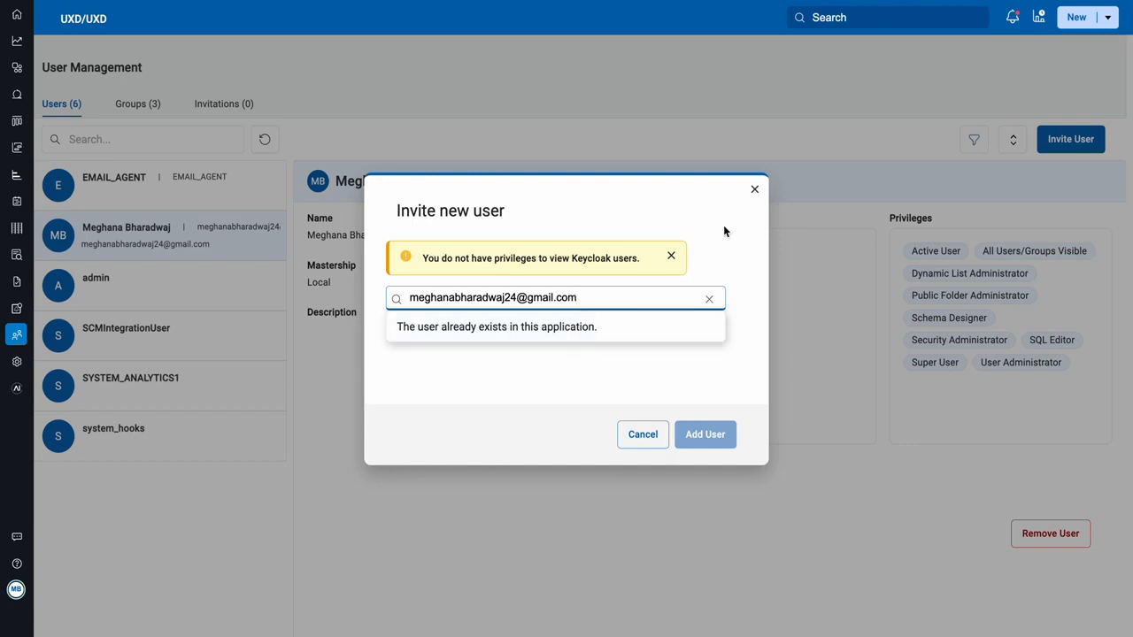
click(754, 190)
click(131, 104)
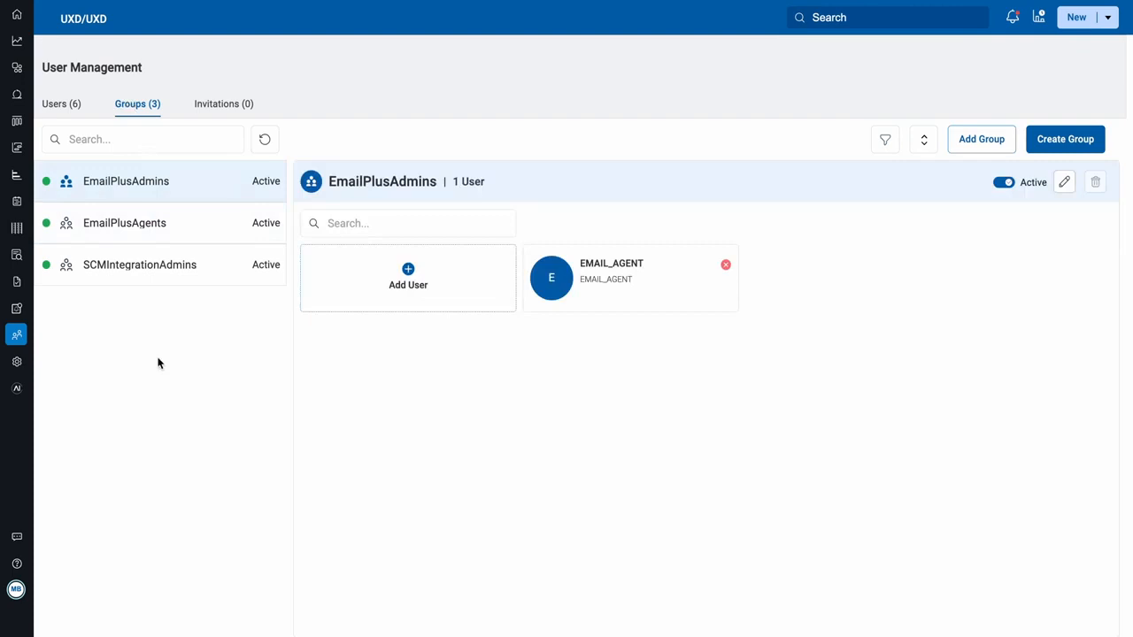
click(138, 277)
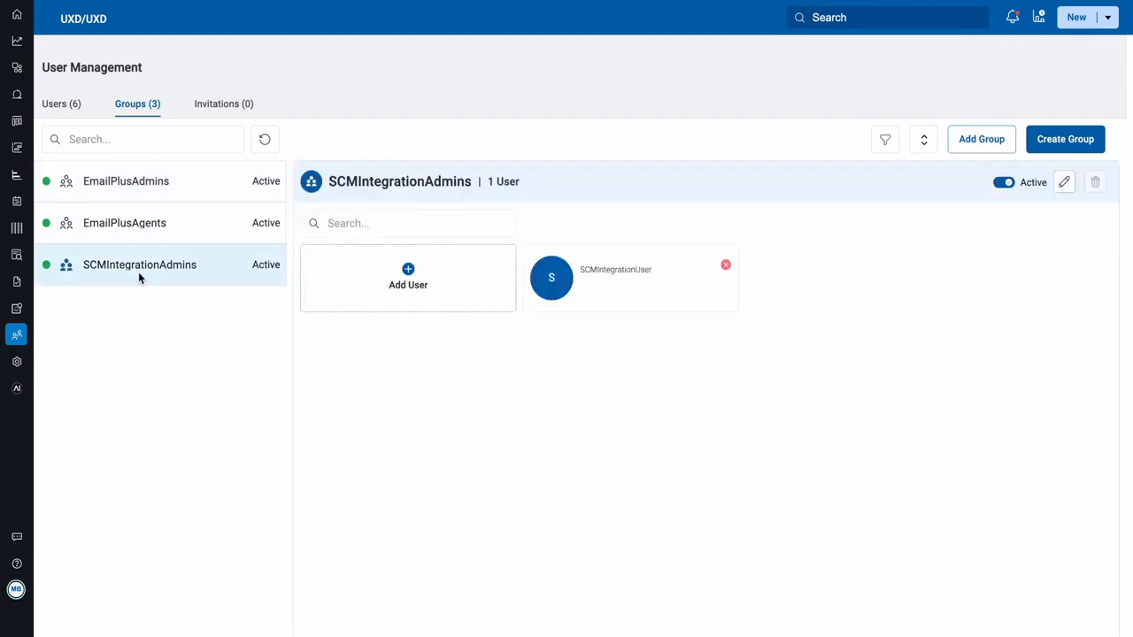
click(133, 220)
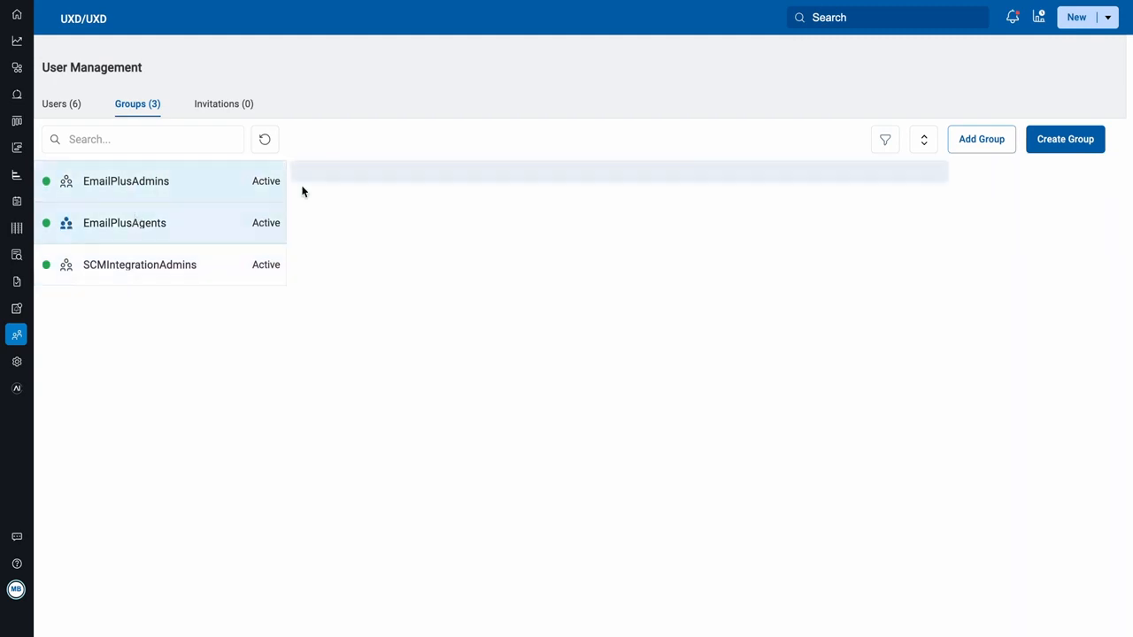
click(216, 186)
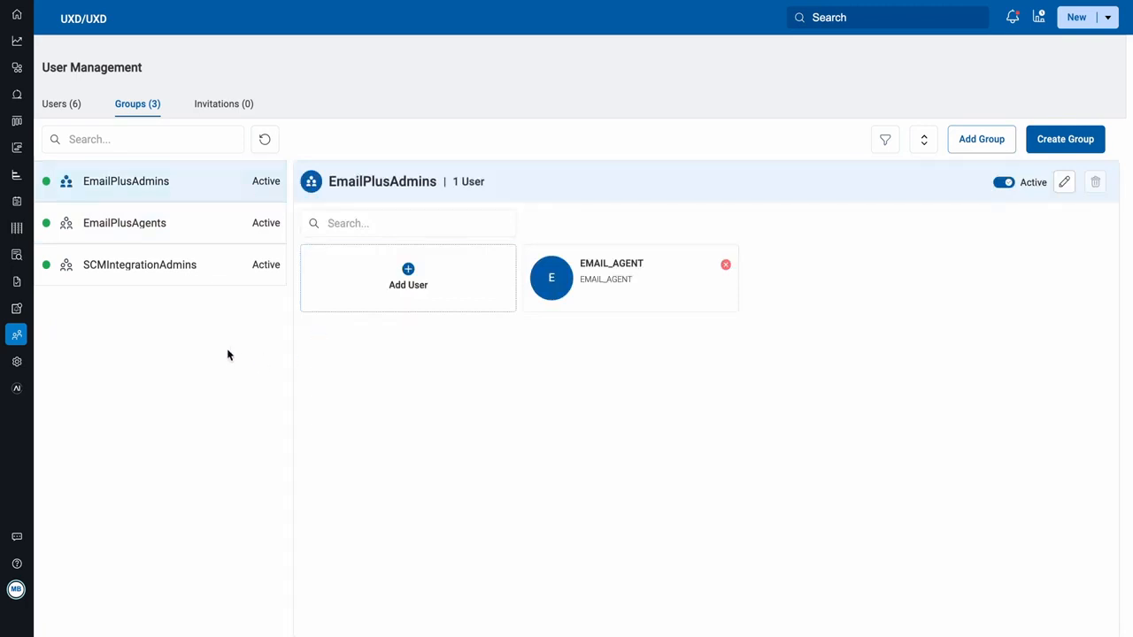
click(113, 138)
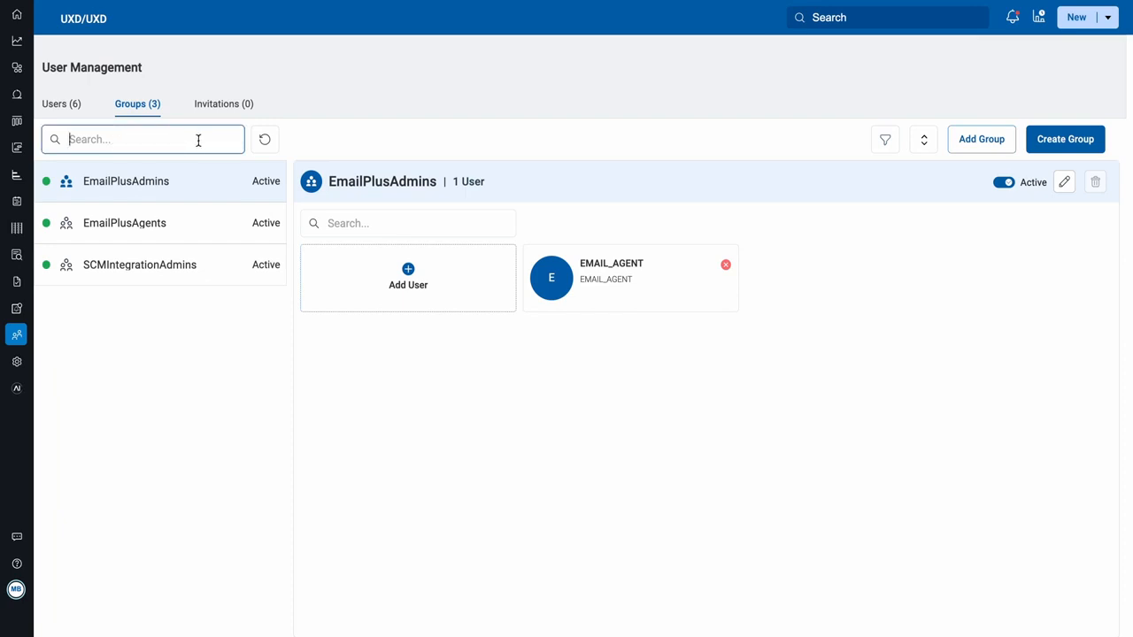
click(267, 140)
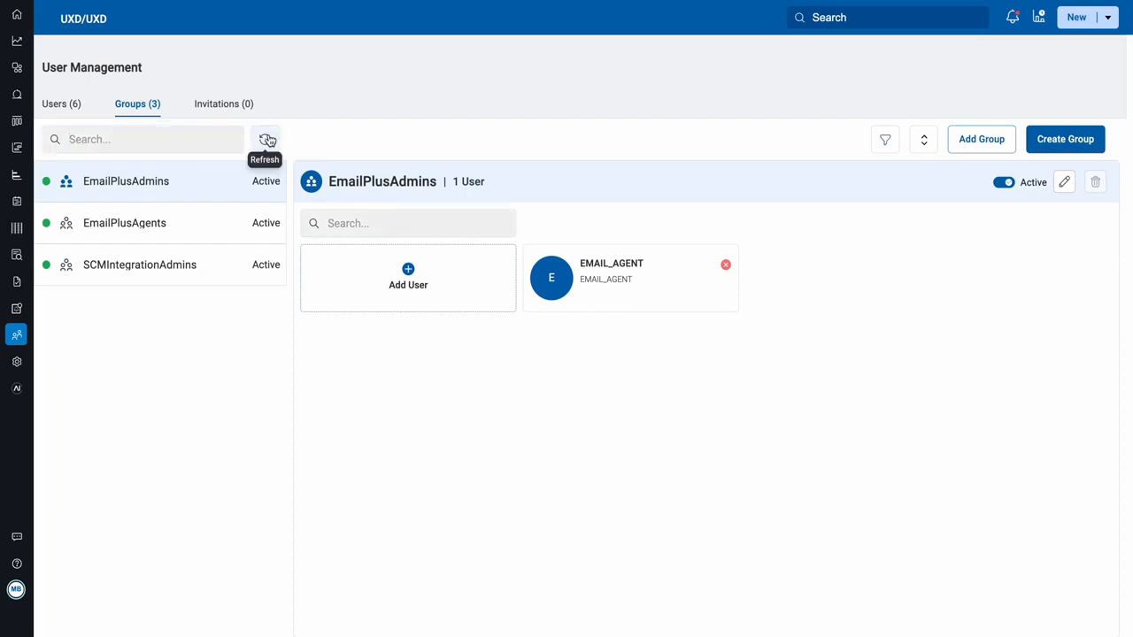
click(268, 140)
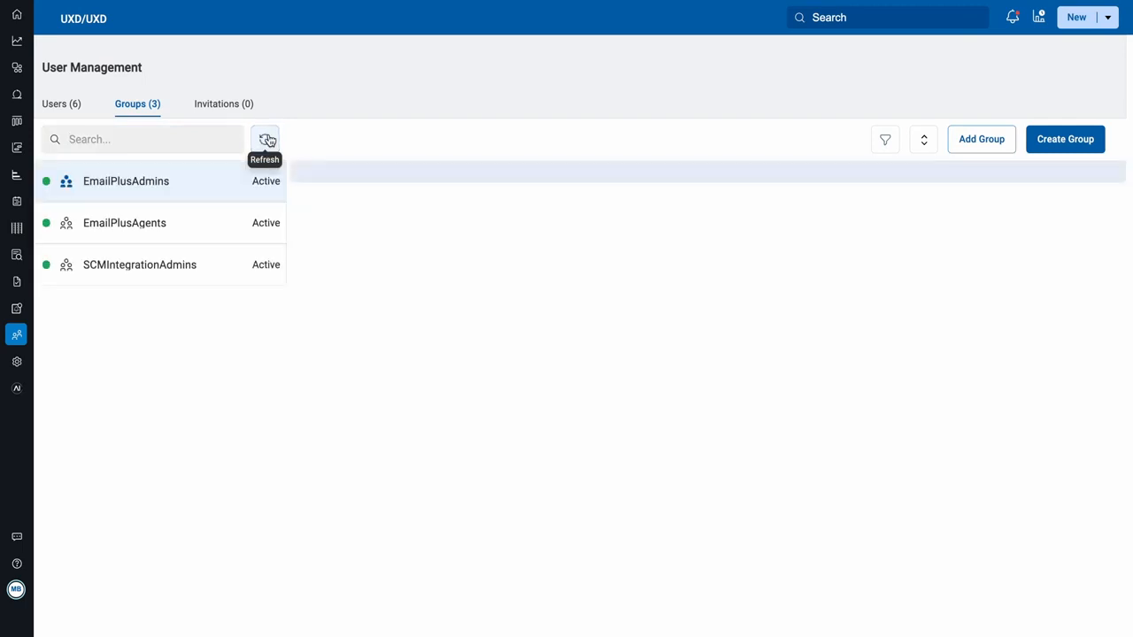
click(886, 141)
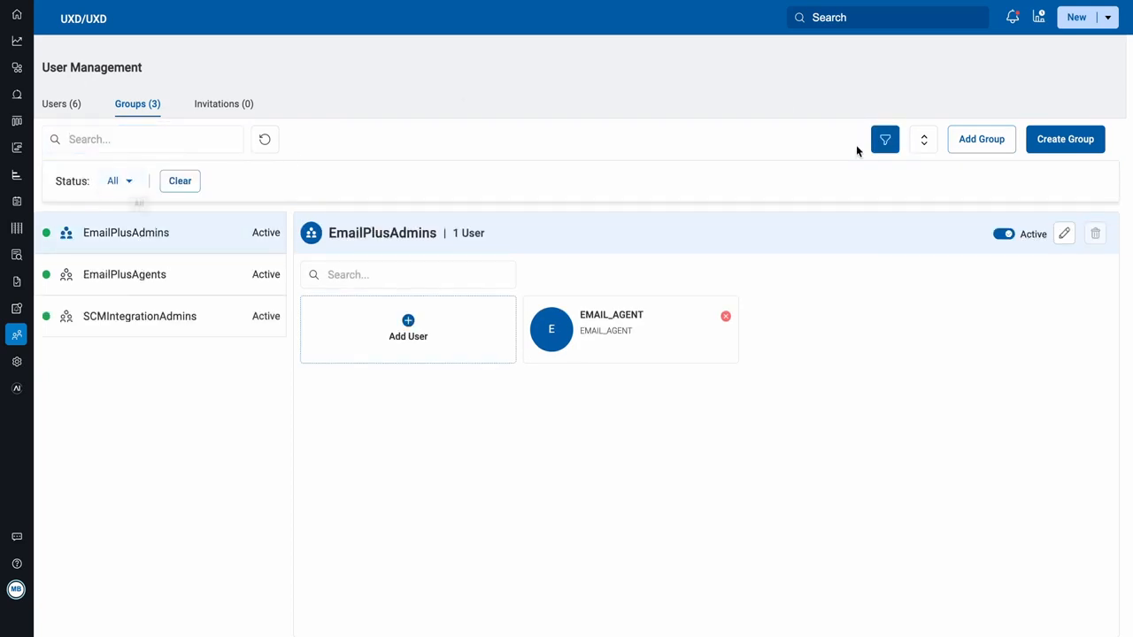
click(886, 142)
click(923, 142)
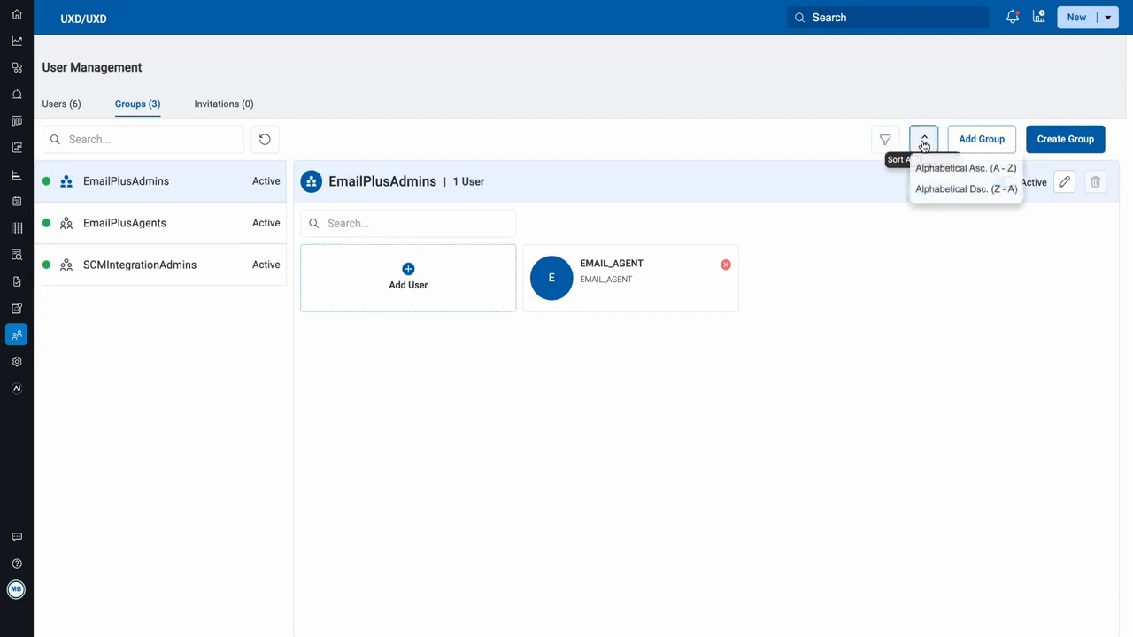
click(923, 142)
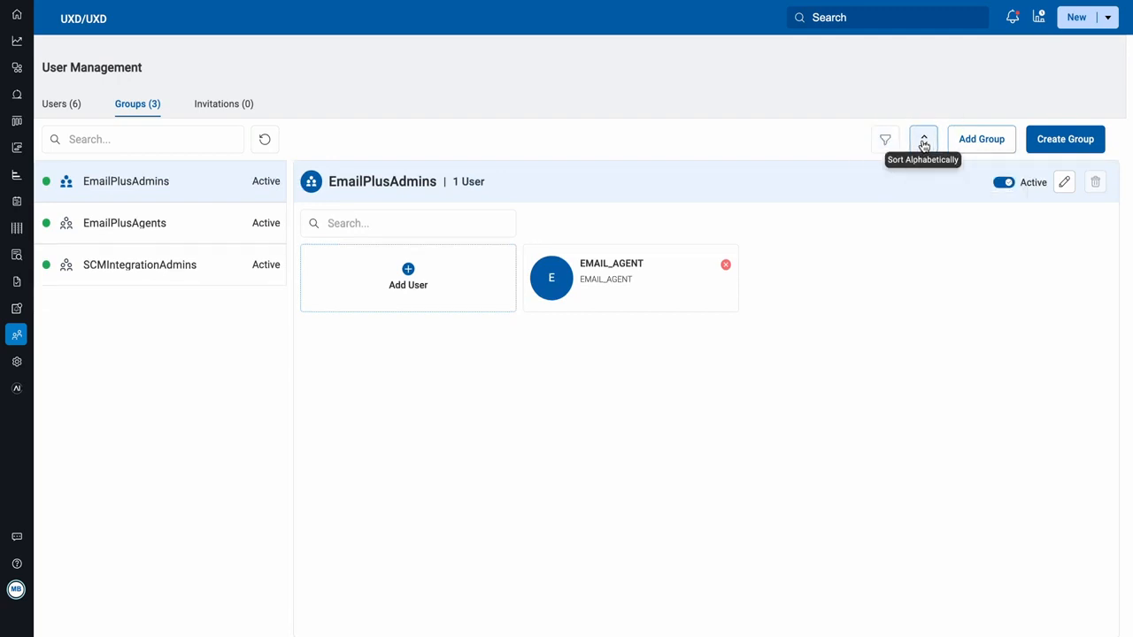
Step: Add only Everyone_test from the Add Groups panel, leaving Testing_one unselected
click(981, 141)
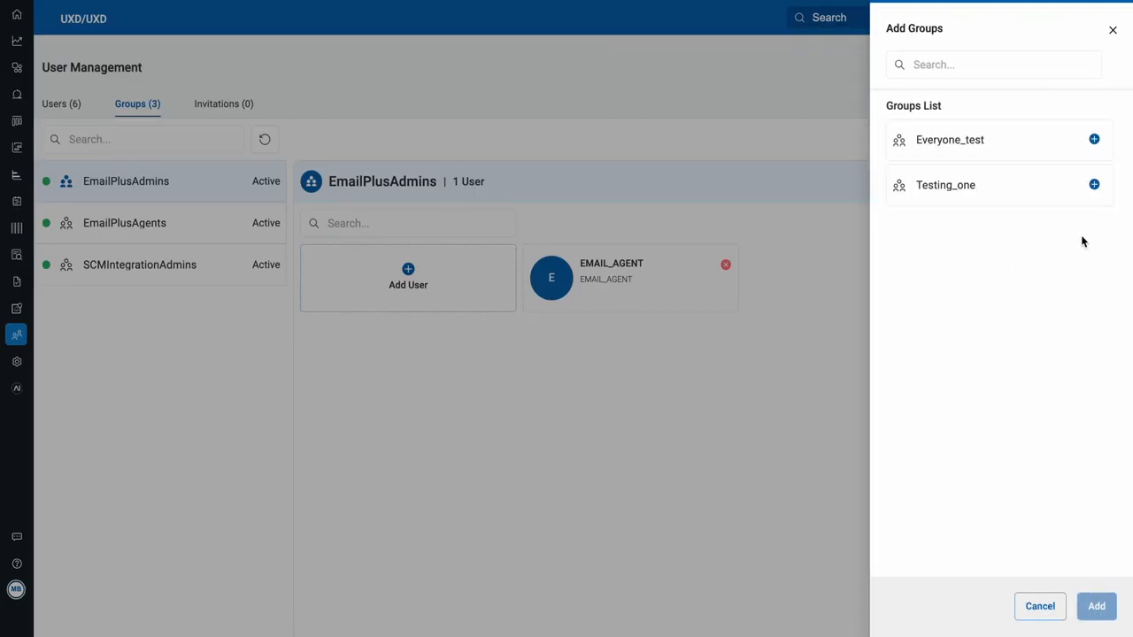
click(1094, 185)
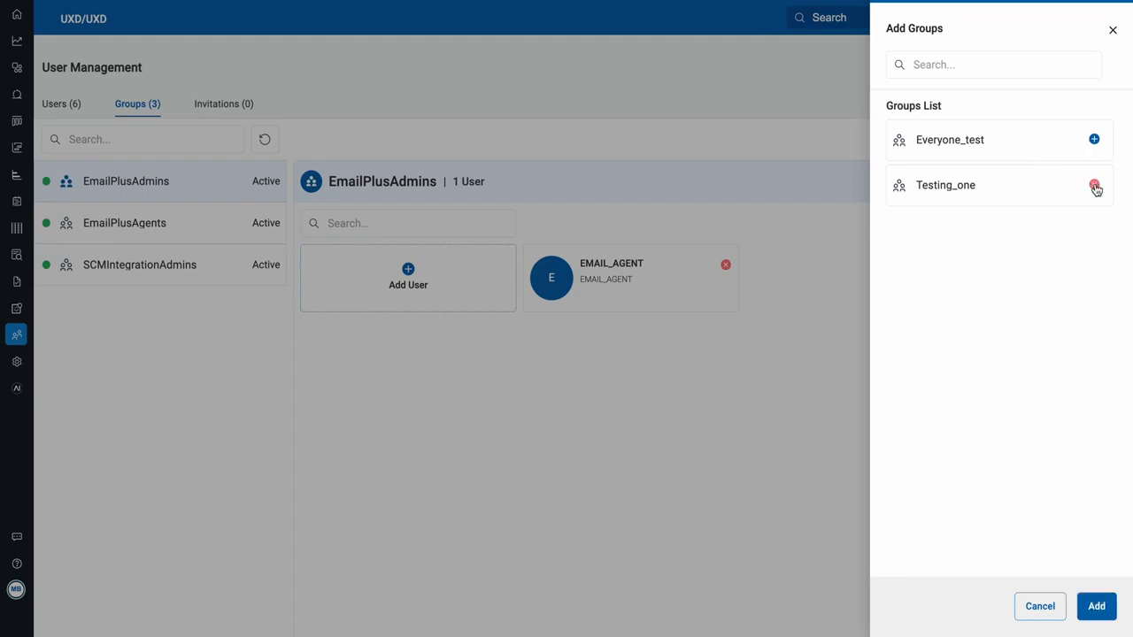
click(1095, 139)
click(1095, 186)
click(965, 66)
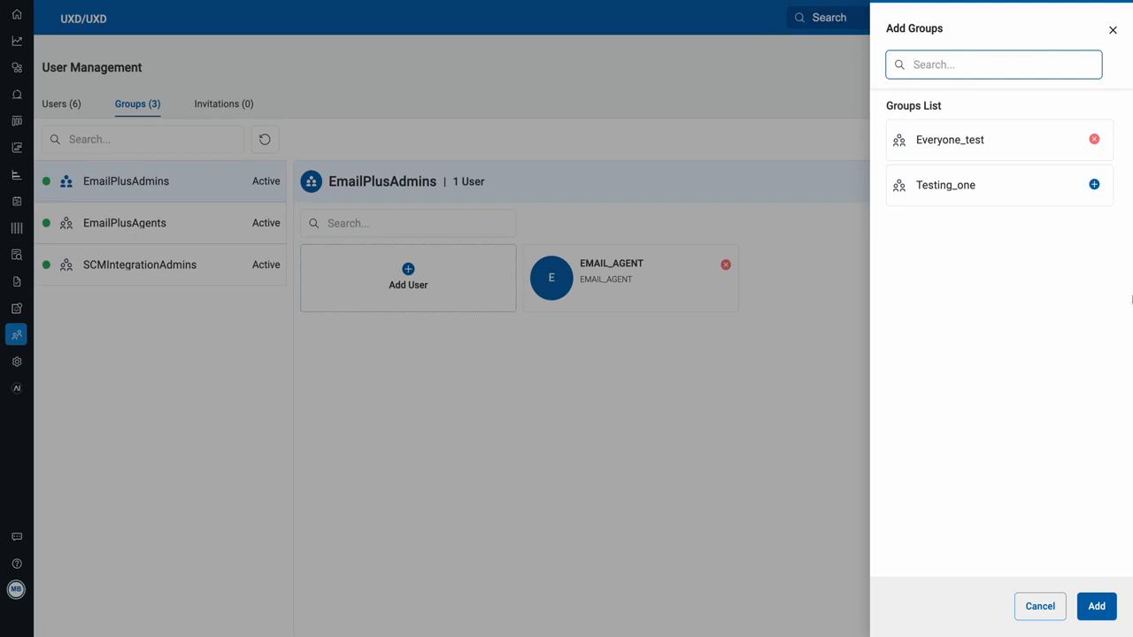
click(1096, 608)
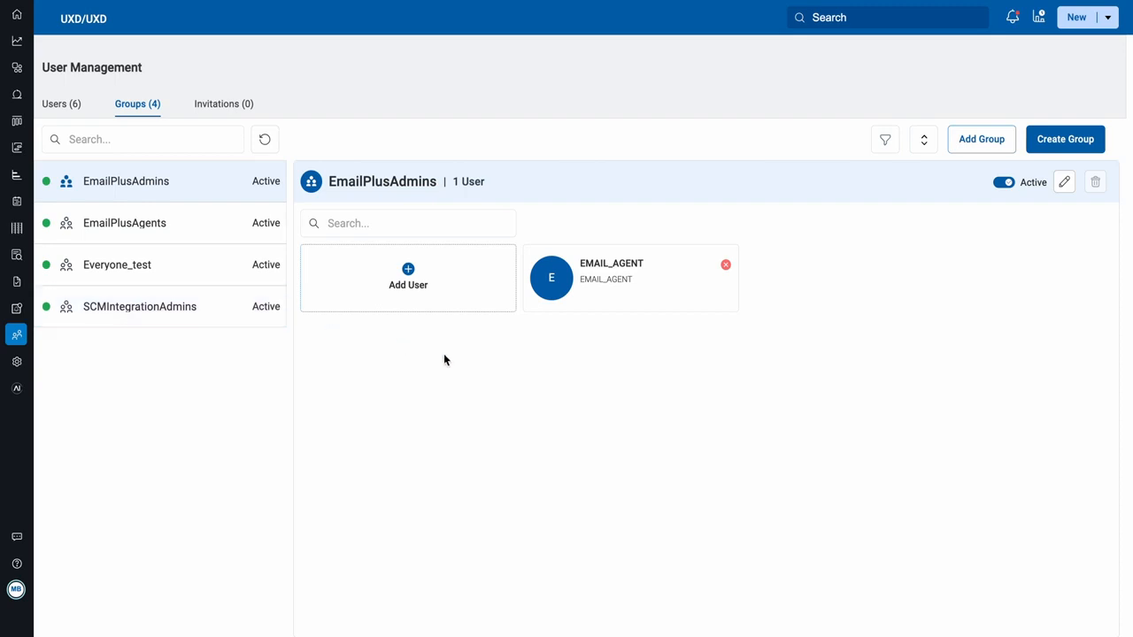
Step: Make Everyone_test inactive, cancelling the rename and remove-group dialogs without changes
click(139, 263)
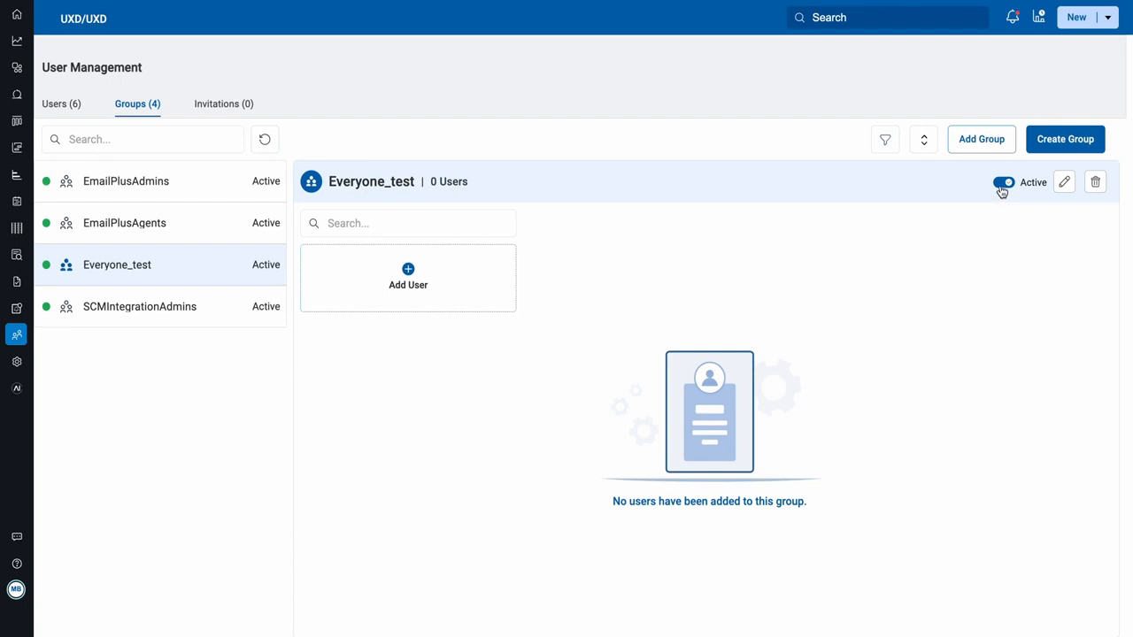
click(1002, 186)
click(1063, 185)
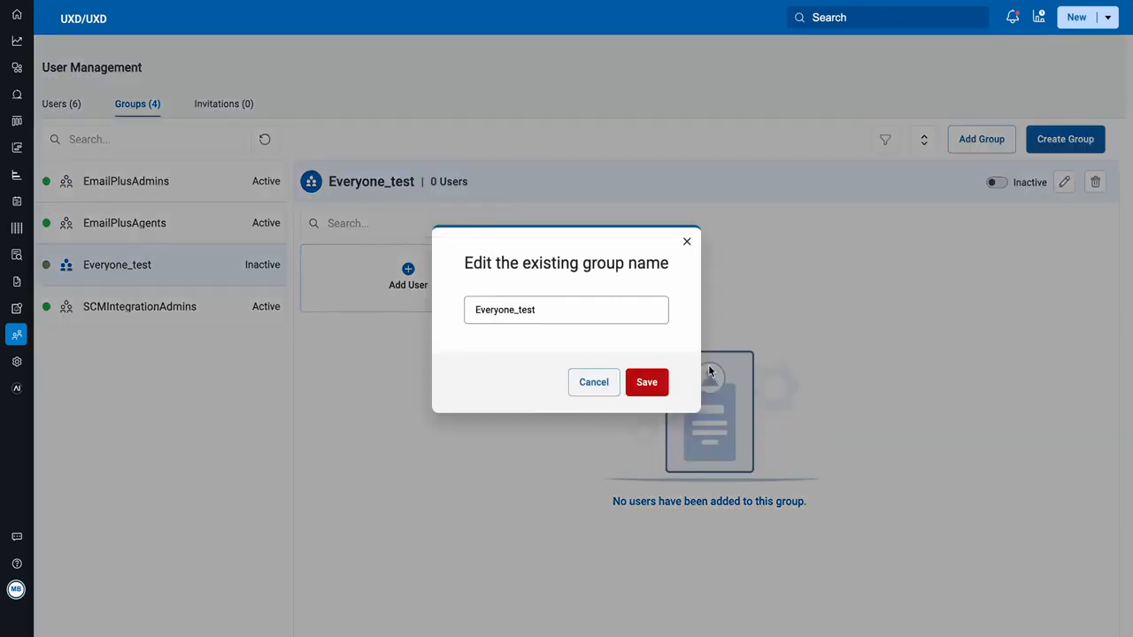
click(687, 242)
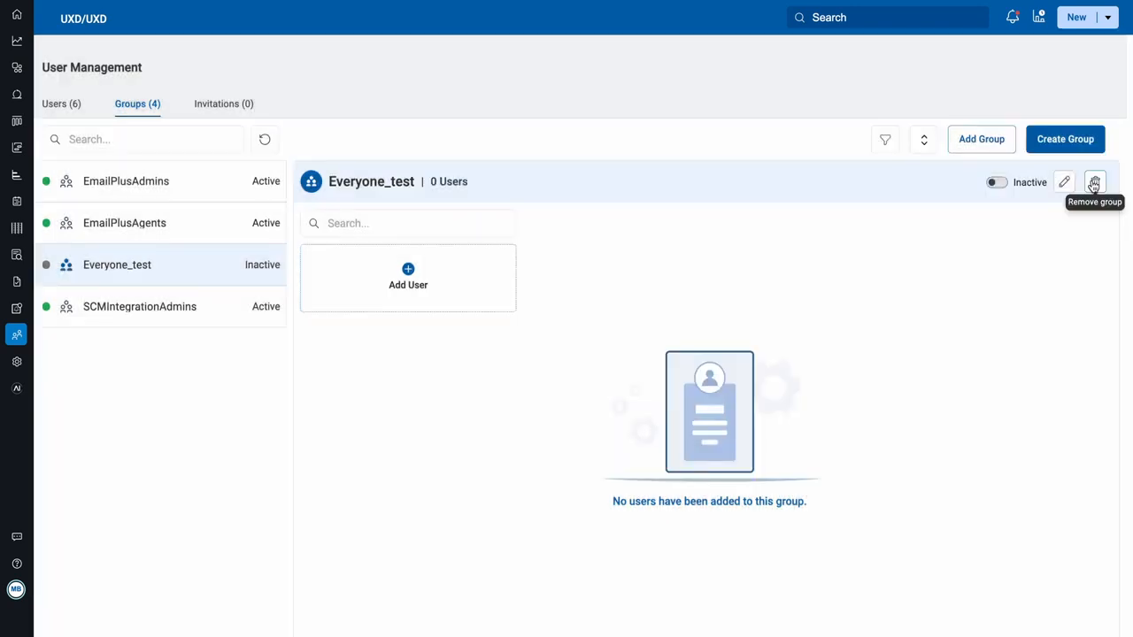
click(1094, 183)
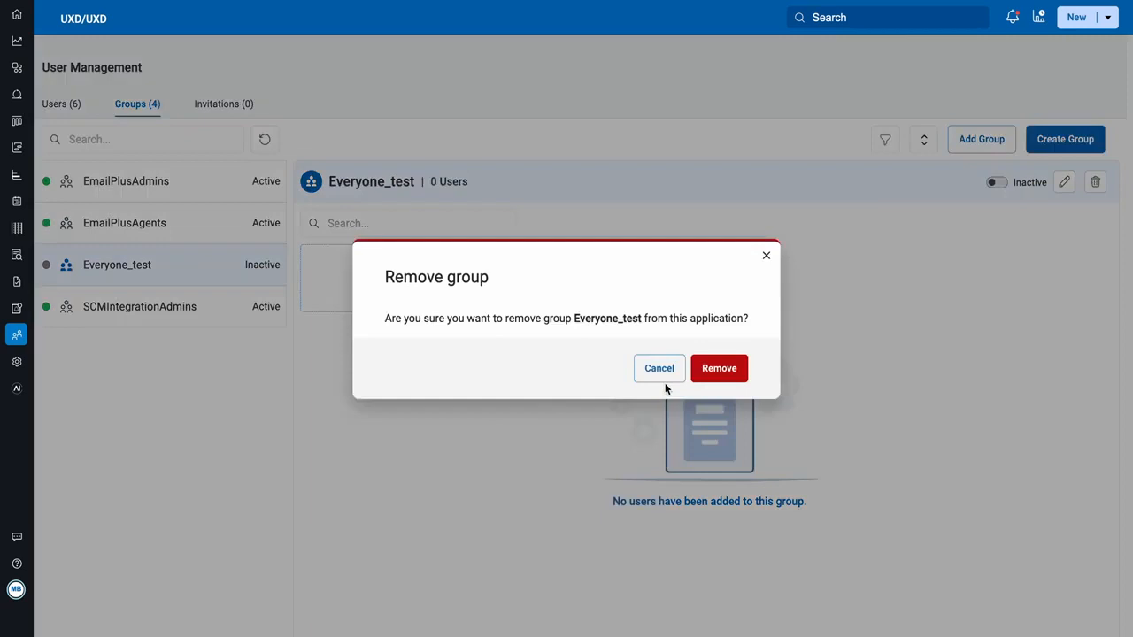
click(766, 257)
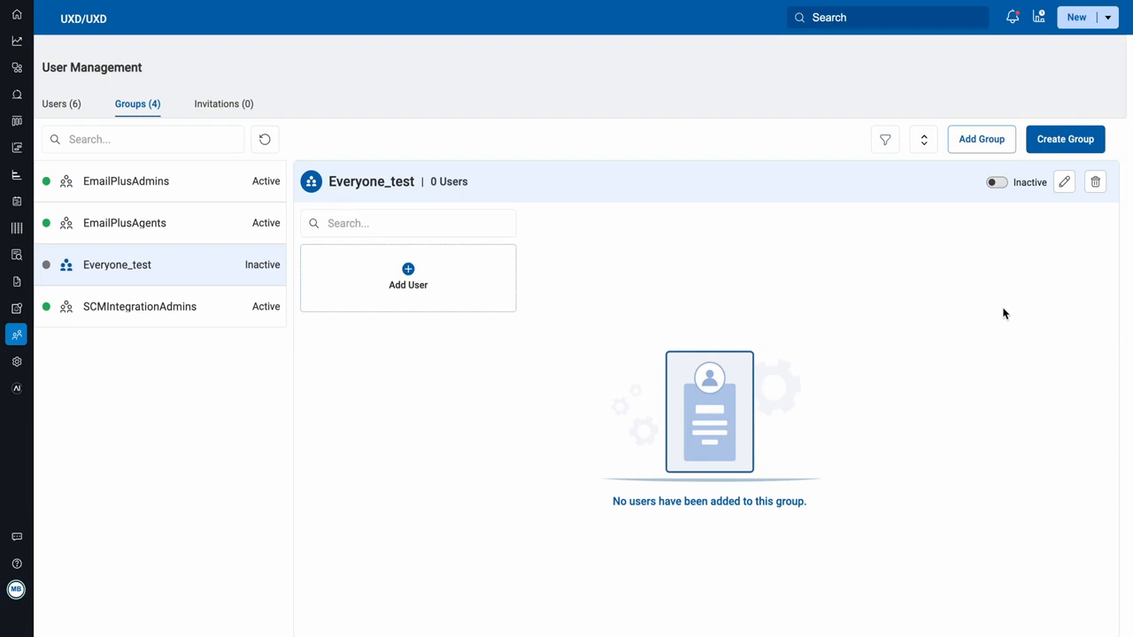
Step: Add admin, SCMIntegrationUser, TenantSSOUser and one named user to Everyone_test, excluding system_hooks
click(412, 279)
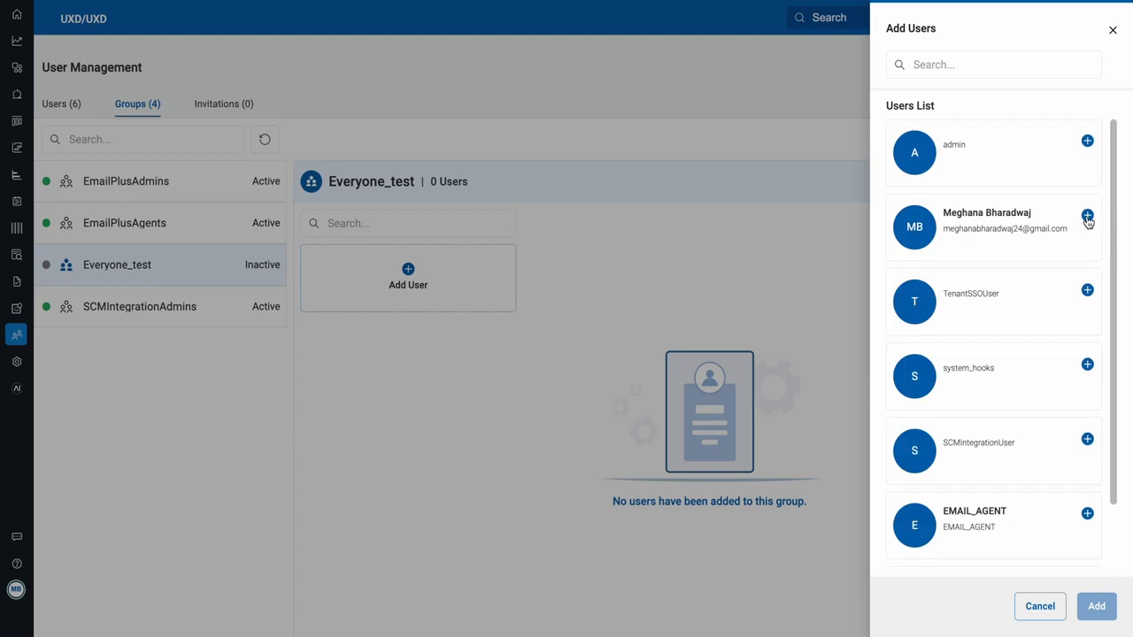
click(1087, 216)
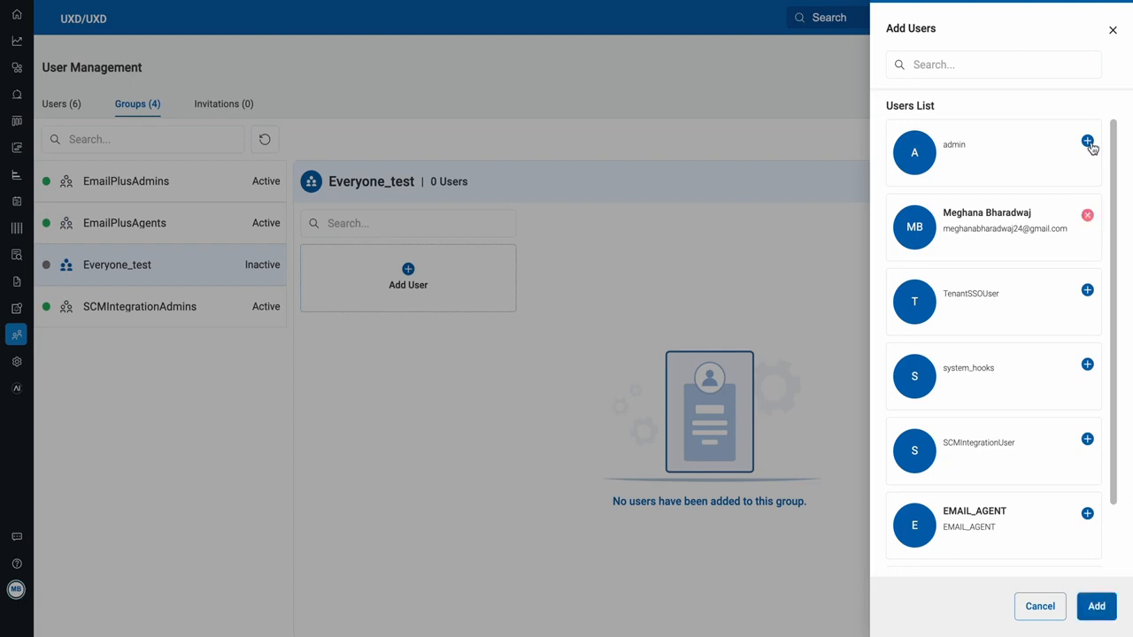
click(1087, 143)
click(1087, 290)
click(1087, 365)
click(1087, 440)
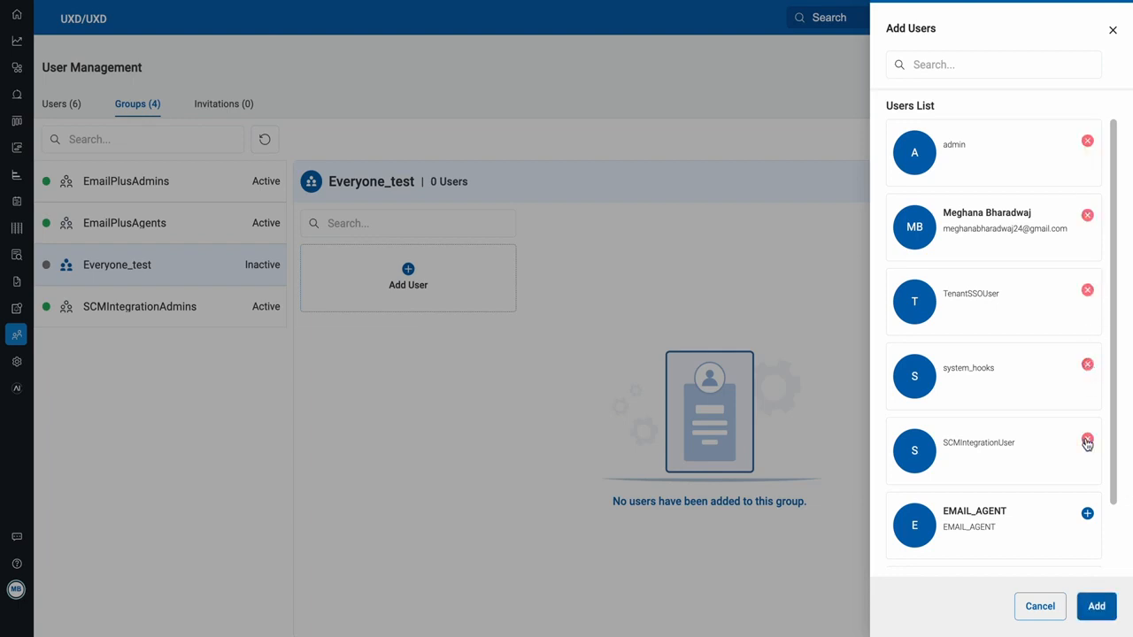
click(1088, 366)
click(1033, 69)
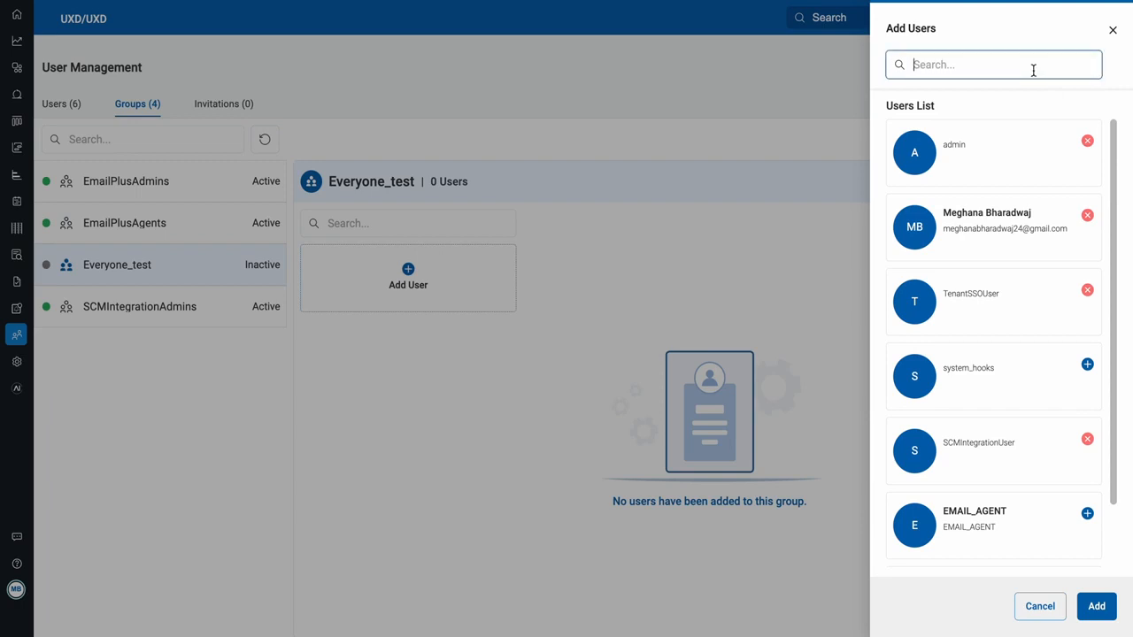
click(1097, 607)
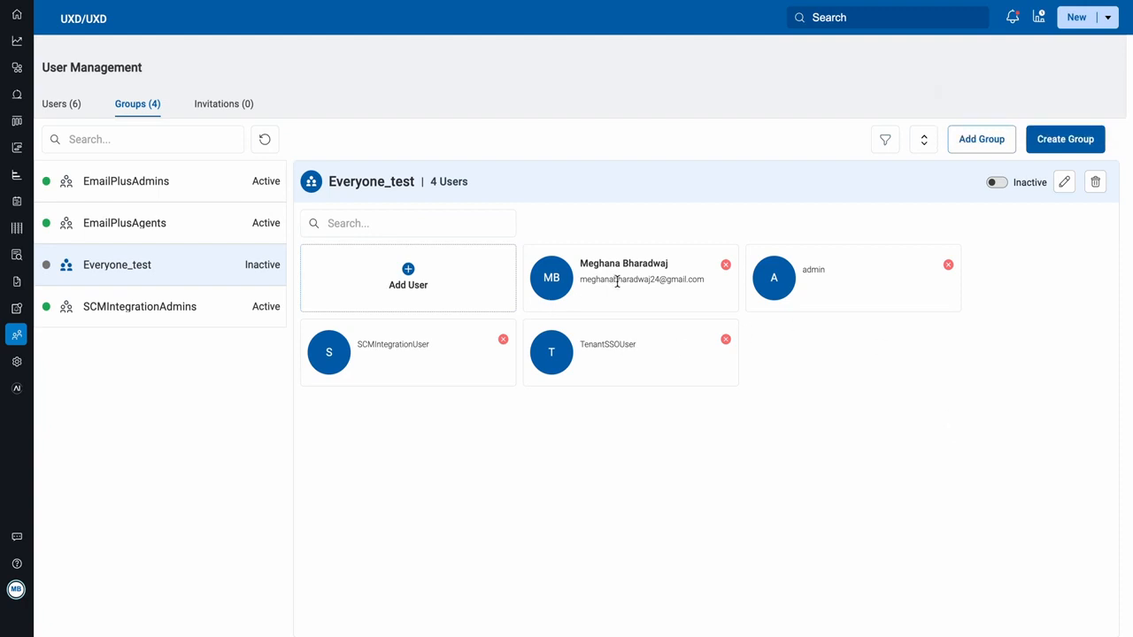
click(947, 267)
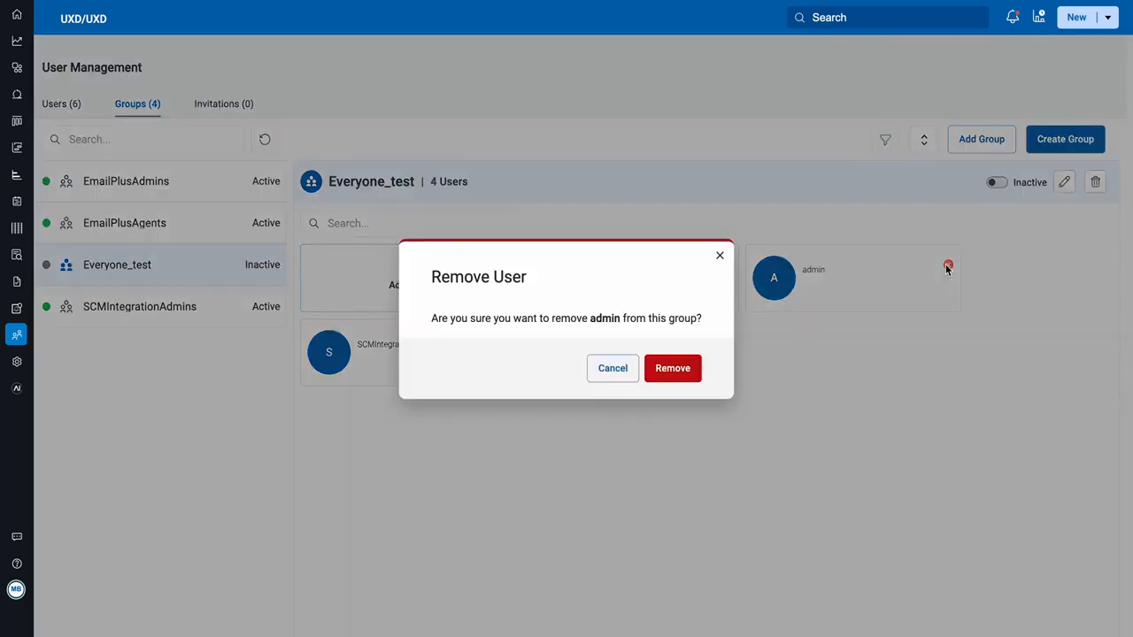
click(719, 257)
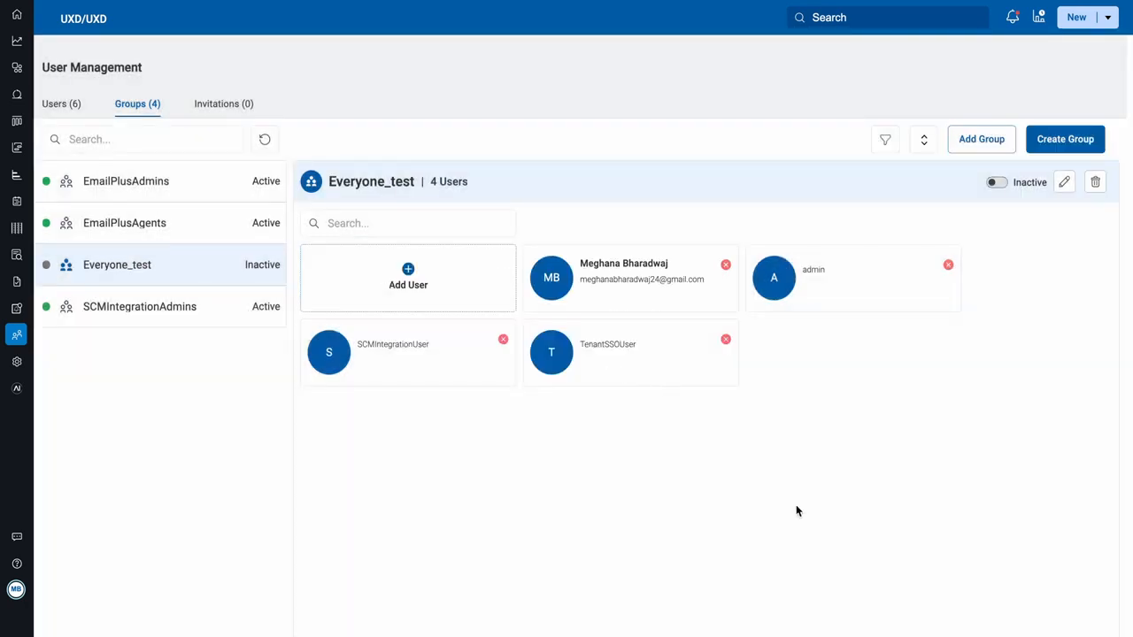
click(422, 225)
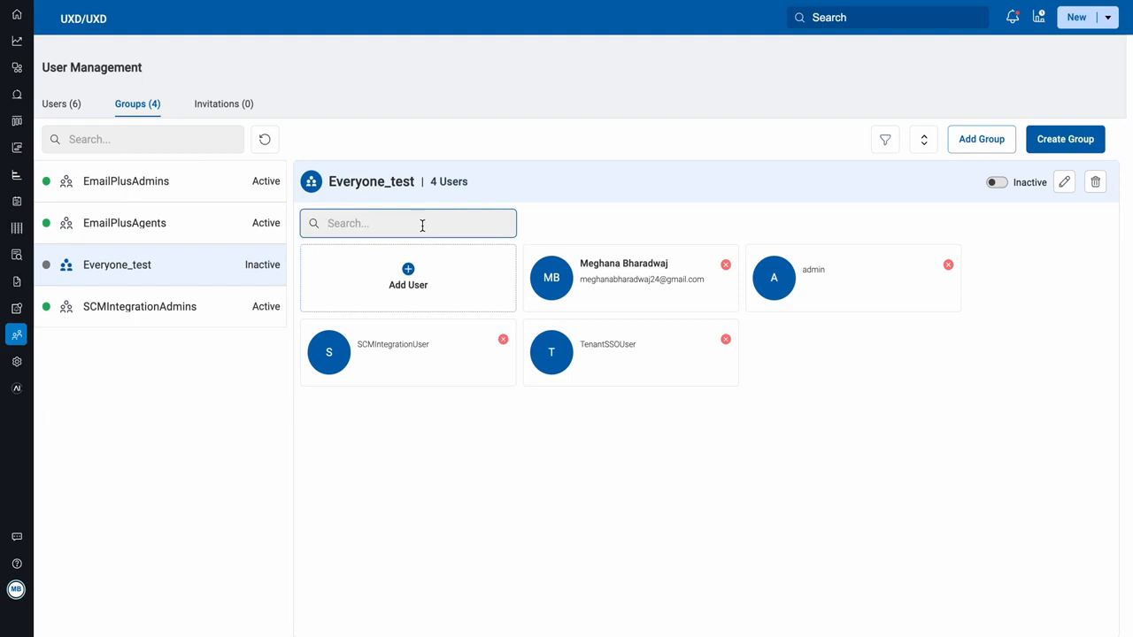
Step: Create a new active group named Test_group
click(1072, 147)
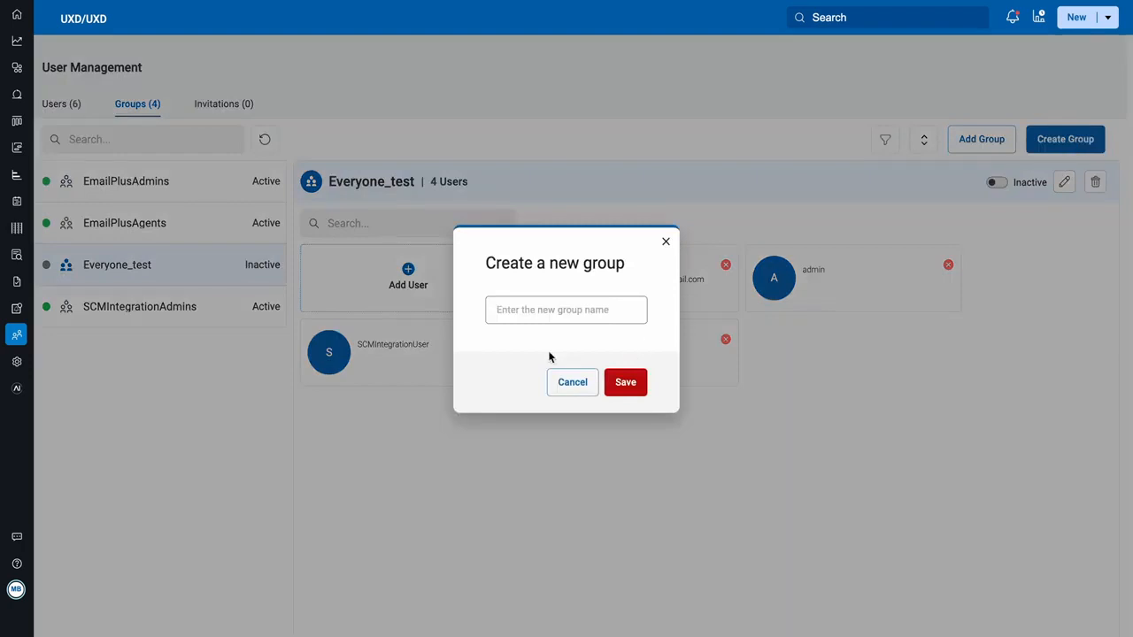
click(538, 312)
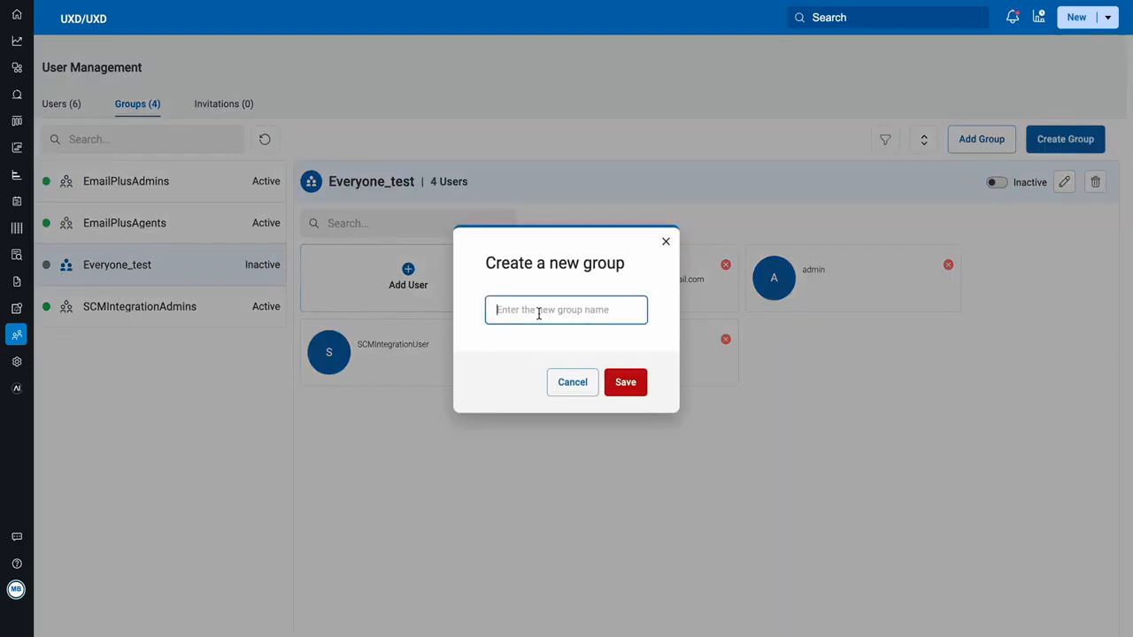
text(Test_group)
click(622, 382)
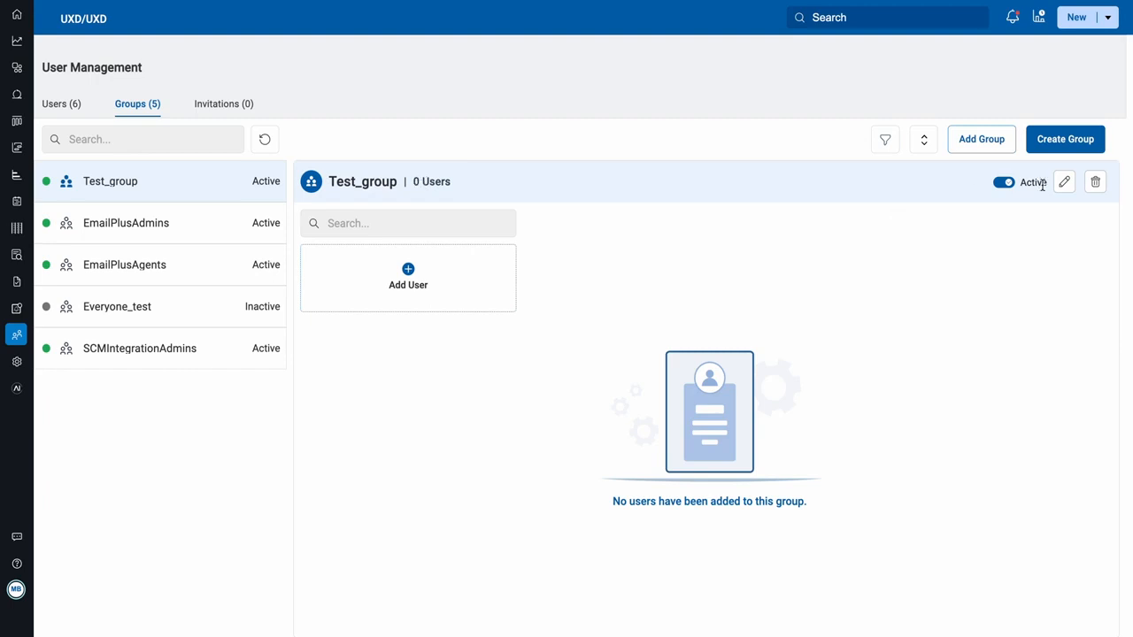
Step: Add admin, TenantSSOUser and one named user to Test_group
click(408, 272)
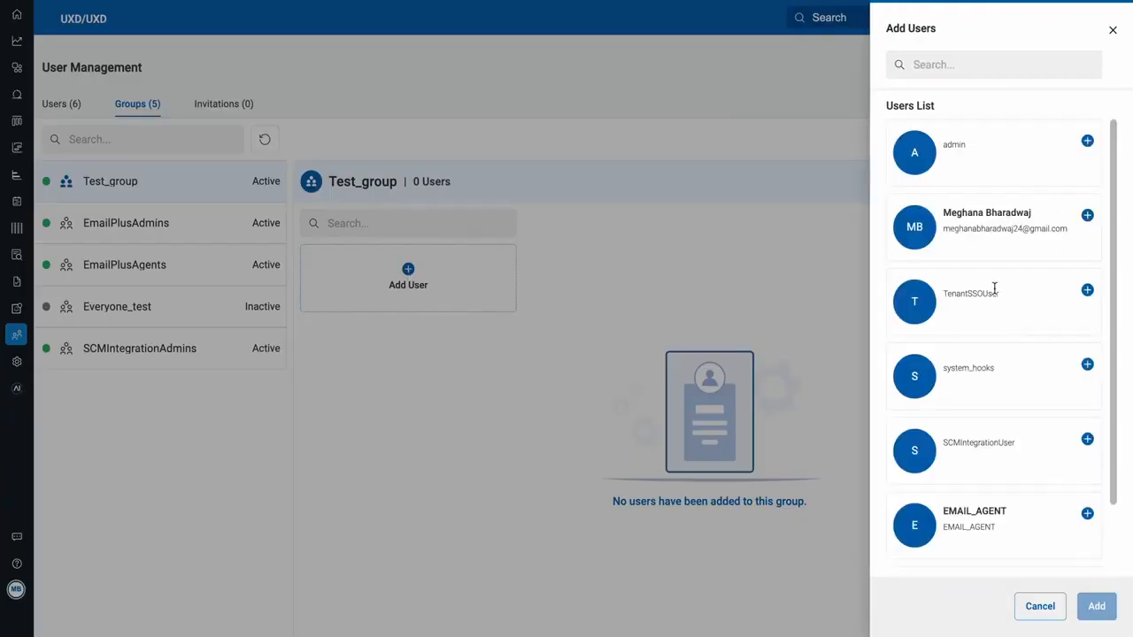
click(1087, 141)
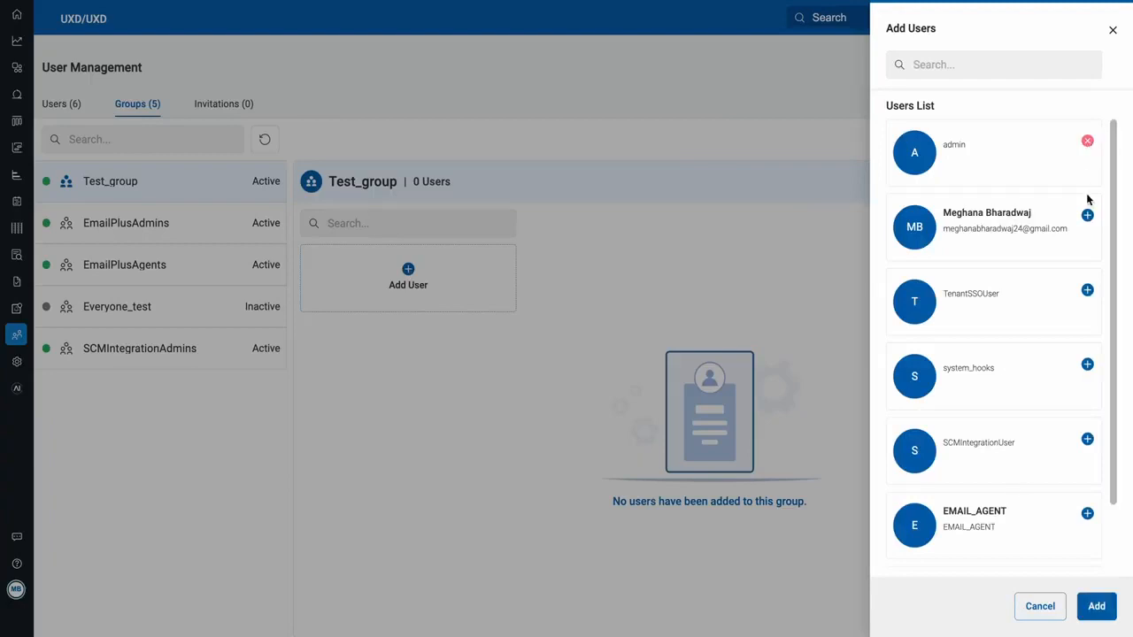
click(1087, 215)
click(1087, 290)
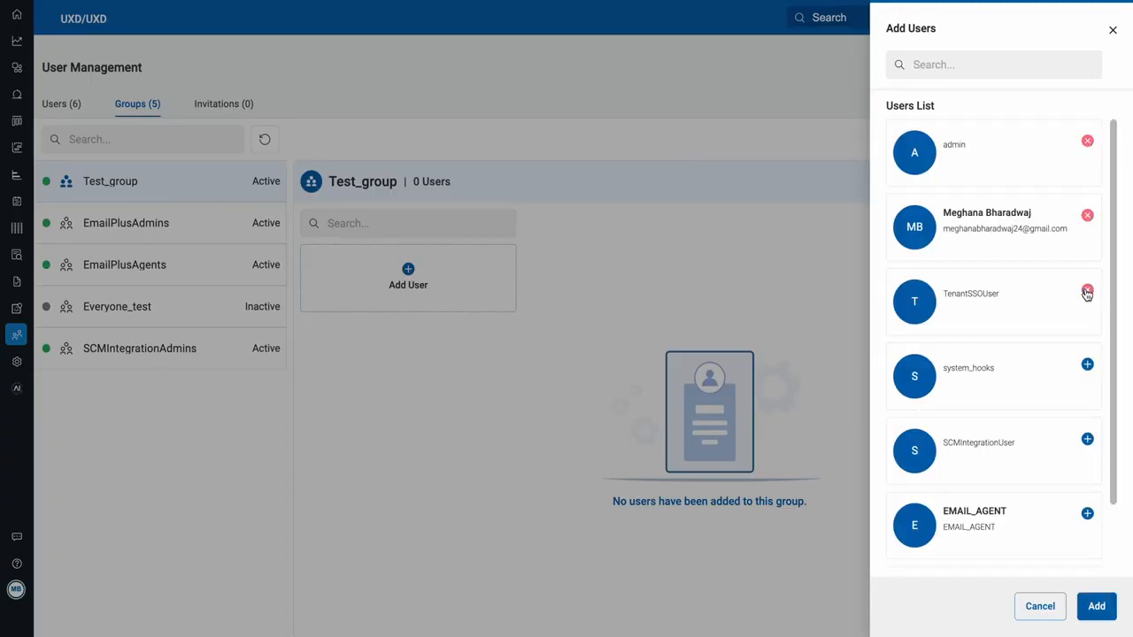
click(1082, 613)
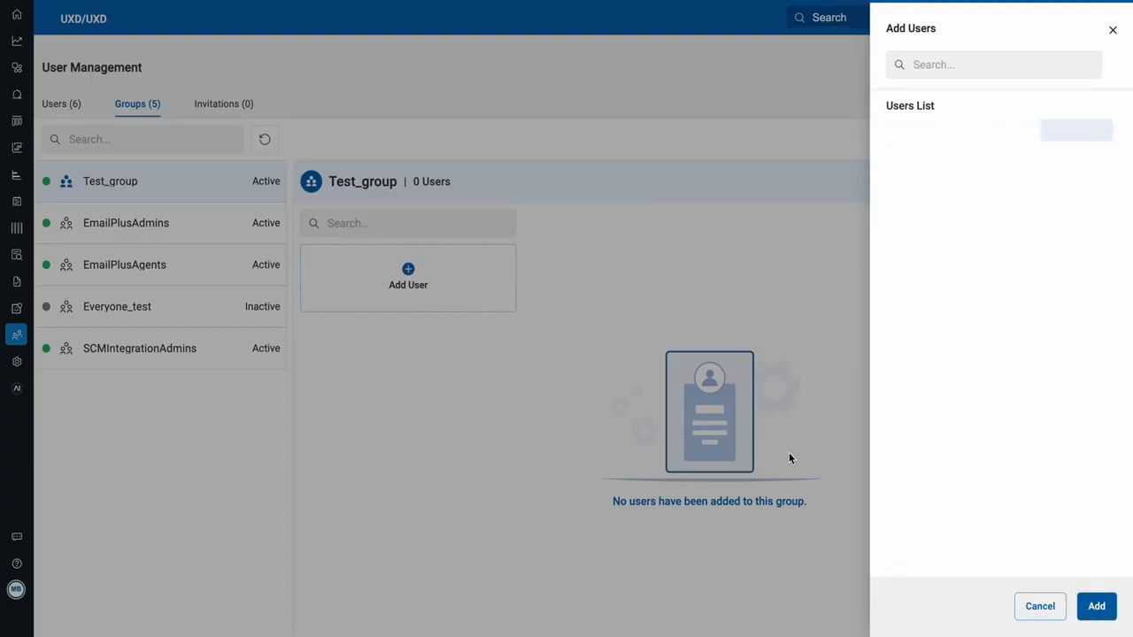